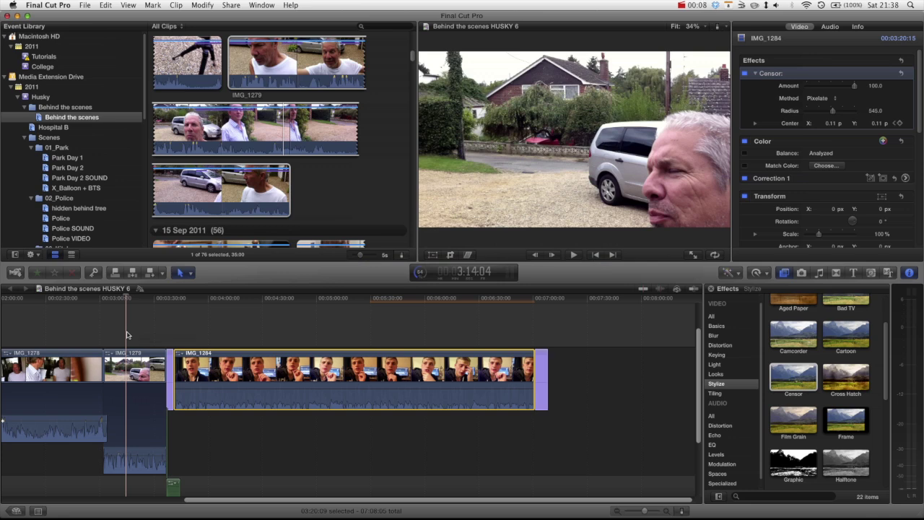
Scrub through the censored clip, then return to a frame of the man talking.
{"action": "left_click", "coordinate": [223, 298]}
{"action": "left_click_drag", "start_coordinate": [223, 298], "coordinate": [249, 299]}
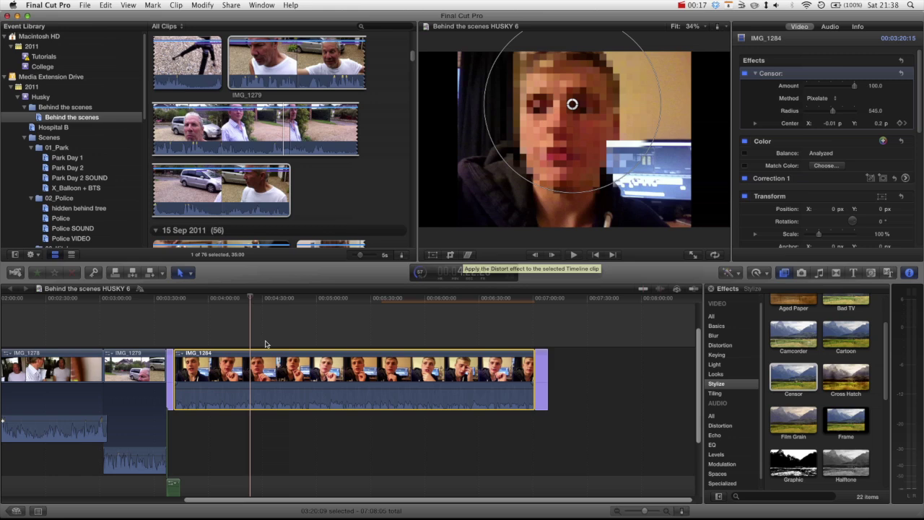
{"action": "left_click", "coordinate": [122, 299]}
{"action": "left_click_drag", "start_coordinate": [121, 301], "coordinate": [112, 304]}
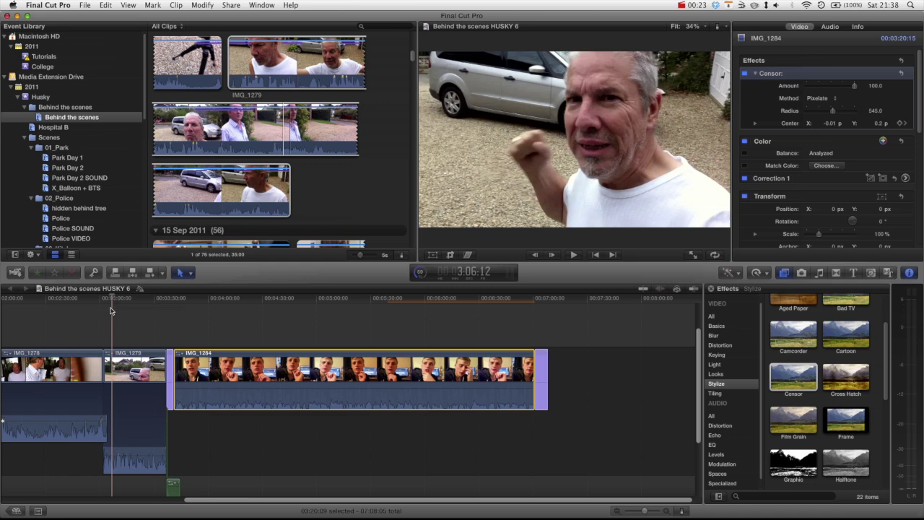
Zoom the timeline in on IMG_1279, scrub and play it, then preview the Censor effect.
{"action": "key", "text": "super+equal"}
{"action": "key", "text": "super+equal"}
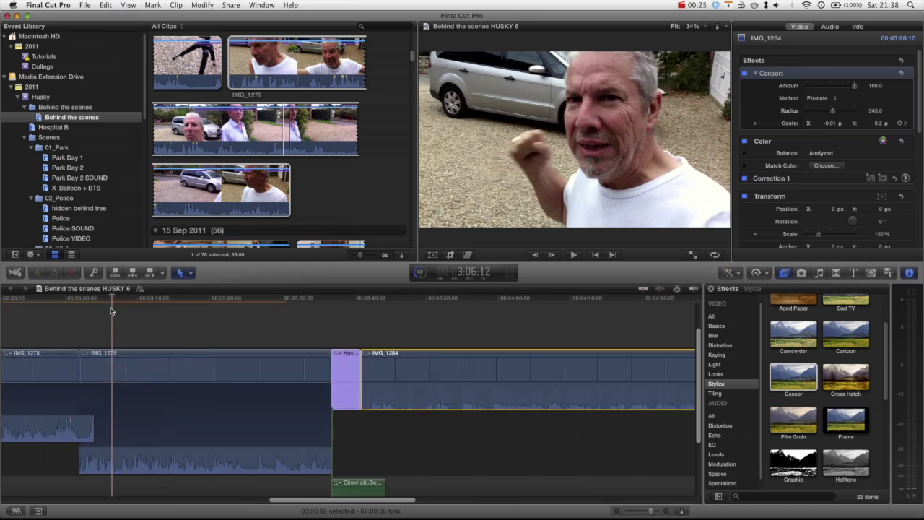
{"action": "left_click", "coordinate": [80, 299]}
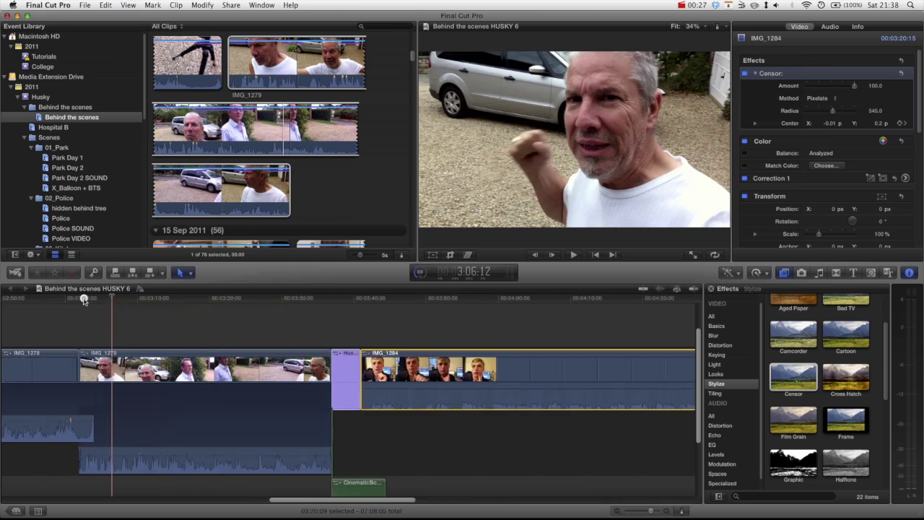
{"action": "left_click_drag", "start_coordinate": [80, 299], "coordinate": [138, 302]}
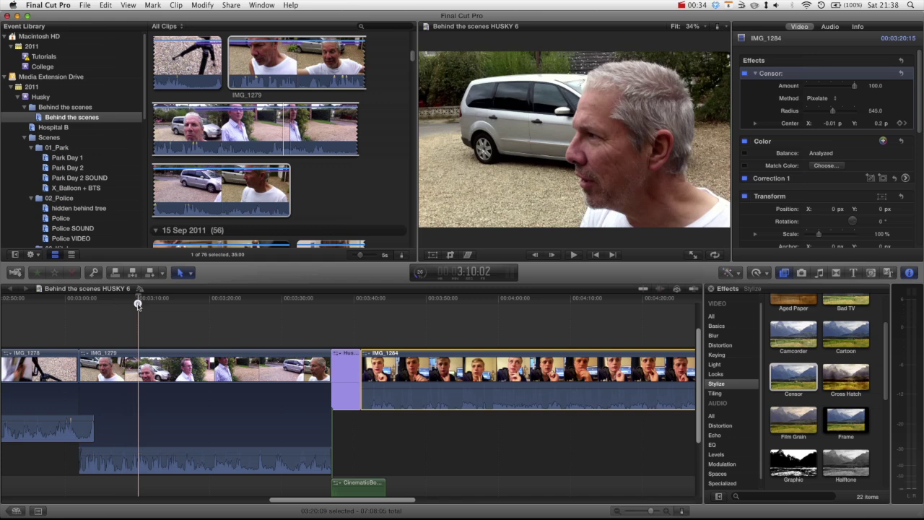
{"action": "key", "text": "space"}
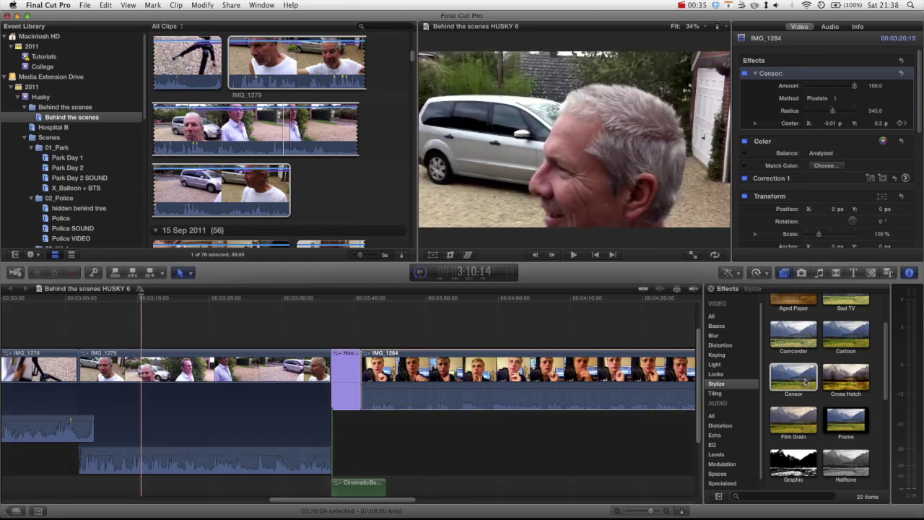
{"action": "left_click", "coordinate": [806, 381]}
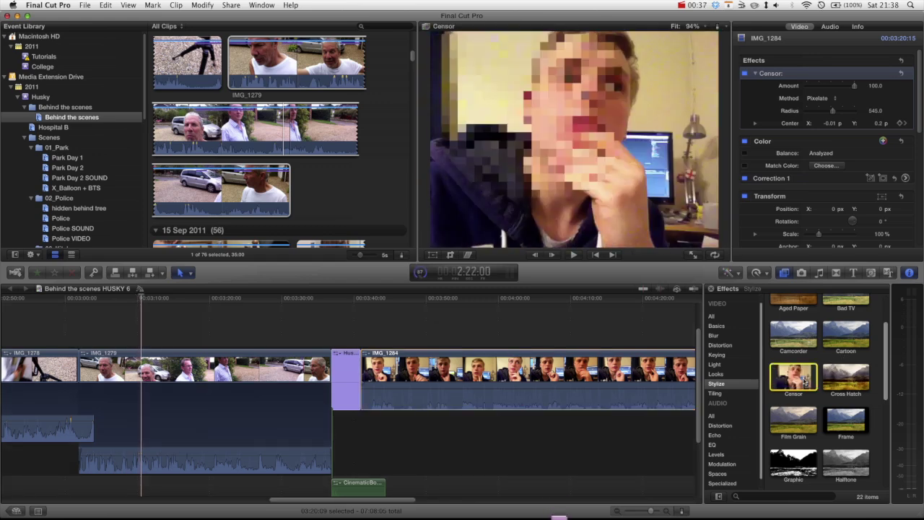
Select IMG_1279, move to 3:07:02 where the man faces the camera, and preview Censor again.
{"action": "left_click", "coordinate": [247, 368]}
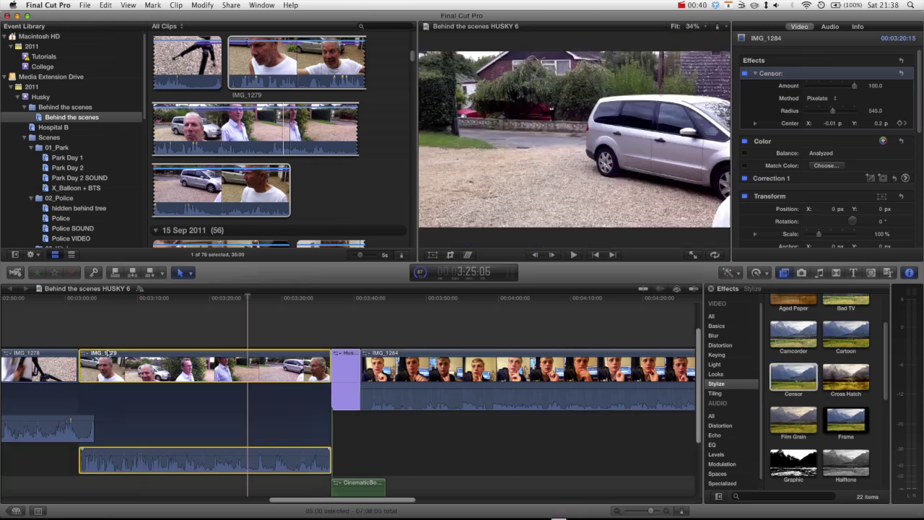
{"action": "left_click", "coordinate": [116, 306]}
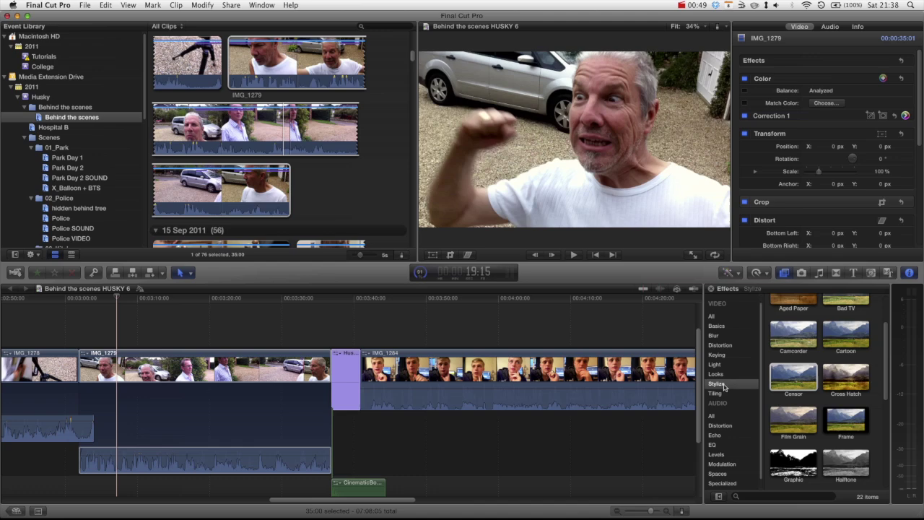
{"action": "left_click", "coordinate": [793, 373]}
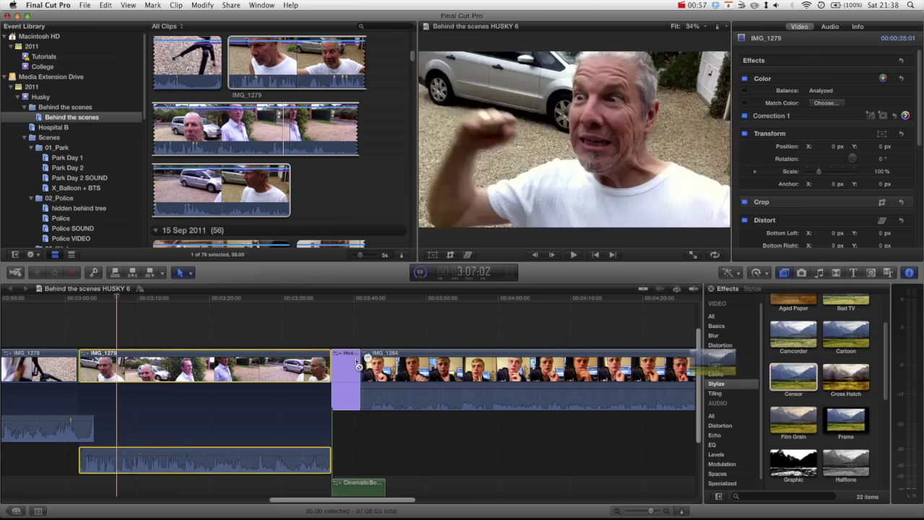
Drop Censor (Pixelate, Radius 250) onto IMG_1279, centre it on the face at 0.17/0.23, and heighten the viewer.
{"action": "left_click", "coordinate": [186, 366]}
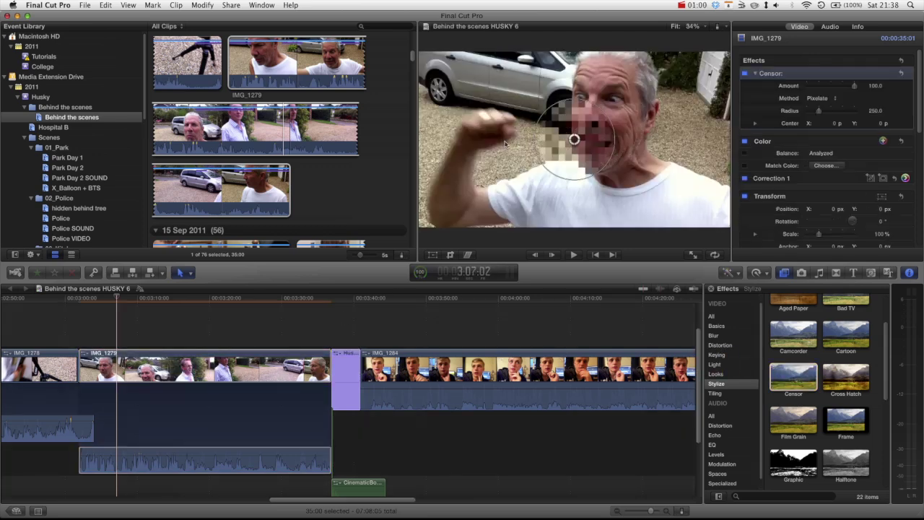
{"action": "left_click_drag", "start_coordinate": [574, 139], "coordinate": [603, 99]}
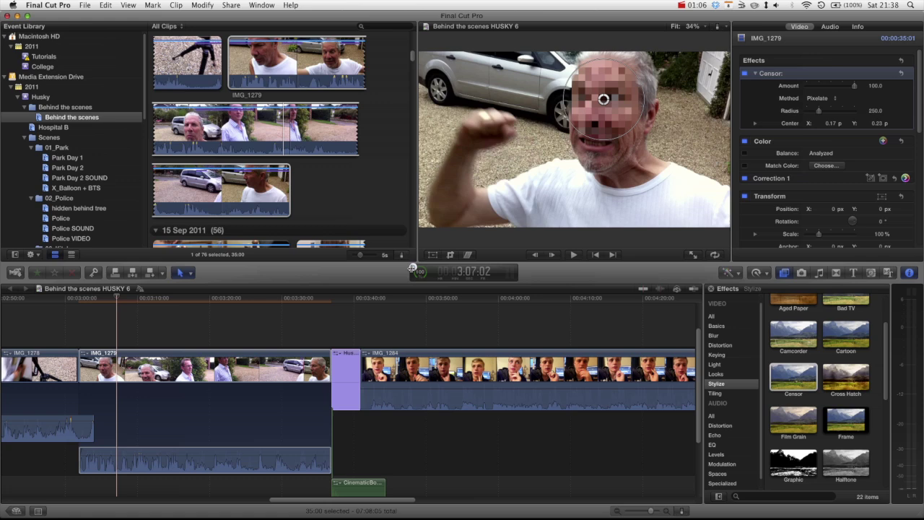
{"action": "left_click_drag", "start_coordinate": [390, 280], "coordinate": [346, 325]}
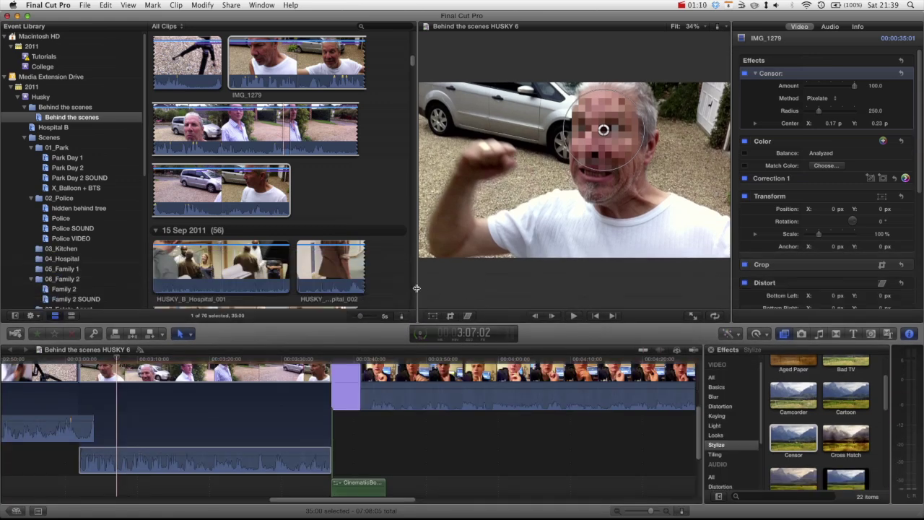
Widen the viewer and drag the playhead back to IMG_1279's start at 3:02:08.
{"action": "left_click_drag", "start_coordinate": [349, 284], "coordinate": [228, 277]}
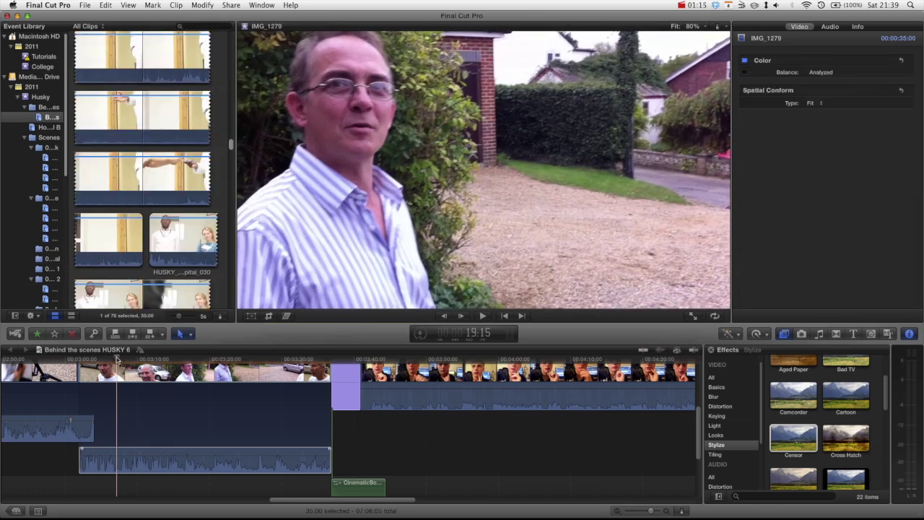
{"action": "left_click_drag", "start_coordinate": [109, 359], "coordinate": [82, 359]}
Move the Censor centre onto the face at 0.01/0.31 with Radius 612.4, then play back to check coverage.
{"action": "left_click", "coordinate": [515, 110]}
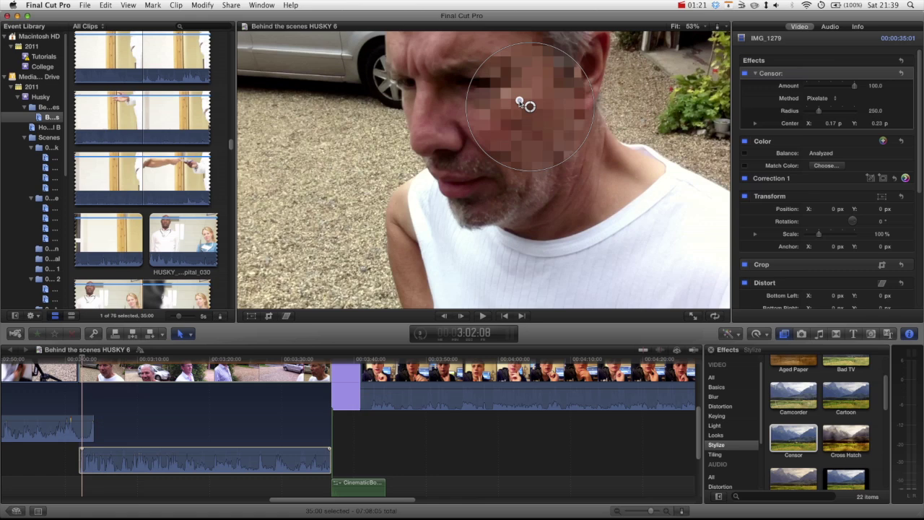
{"action": "left_click_drag", "start_coordinate": [526, 101], "coordinate": [451, 86]}
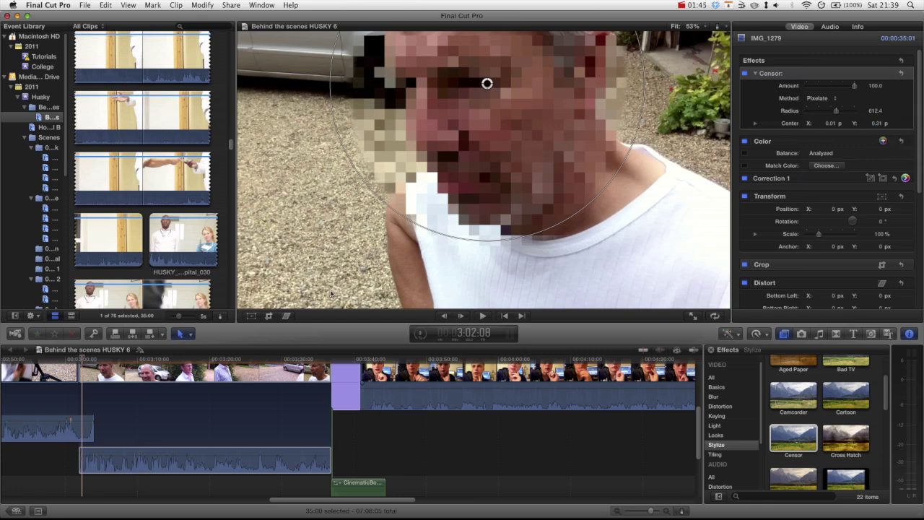
{"action": "key", "text": "space"}
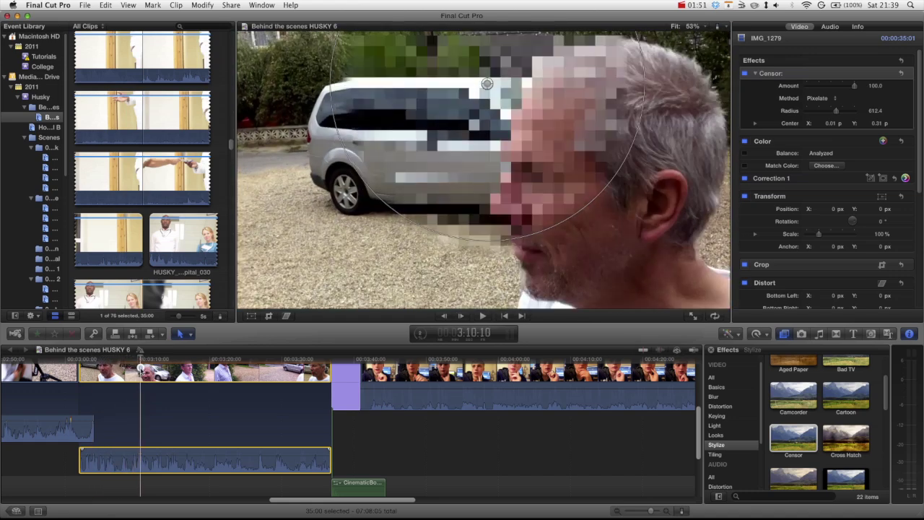
{"action": "key", "text": "space"}
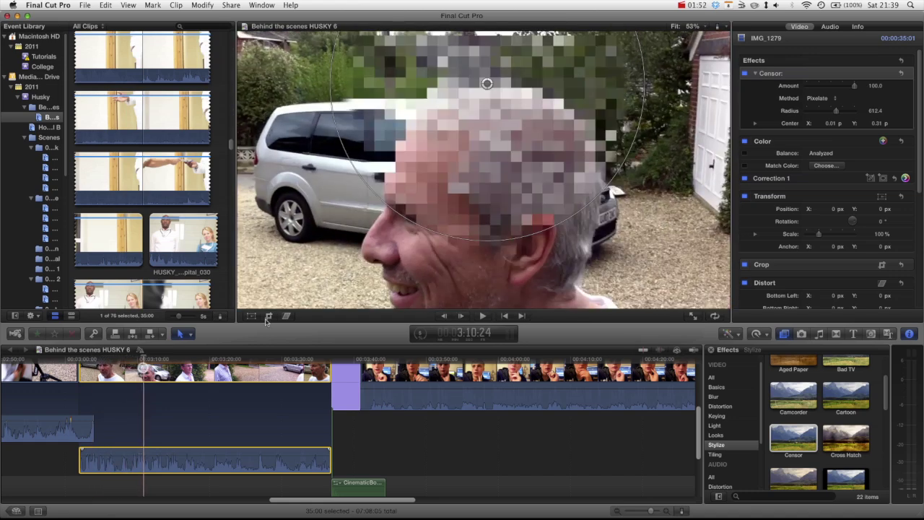
Keyframe the Censor centre at 0.01/0.31 at 3:02:04, then advance the playhead to 3:02:20.
{"action": "left_click", "coordinate": [88, 359]}
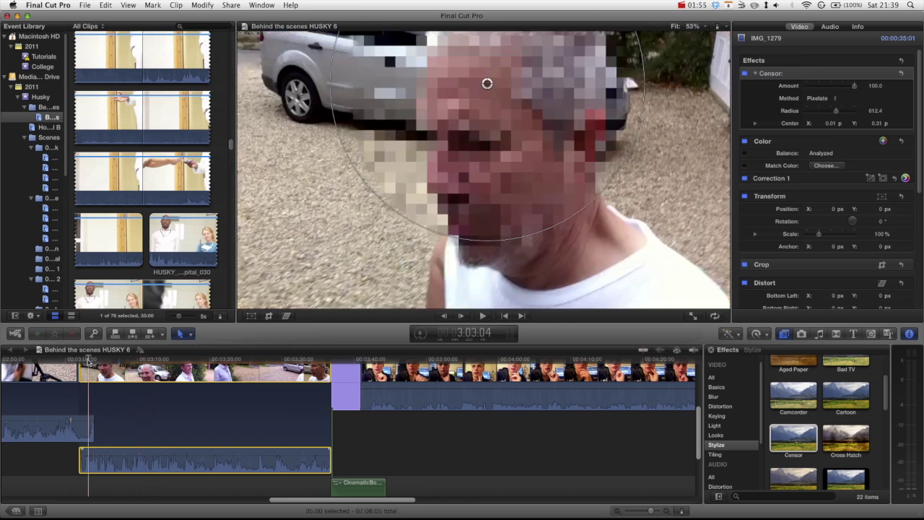
{"action": "left_click_drag", "start_coordinate": [87, 358], "coordinate": [81, 359]}
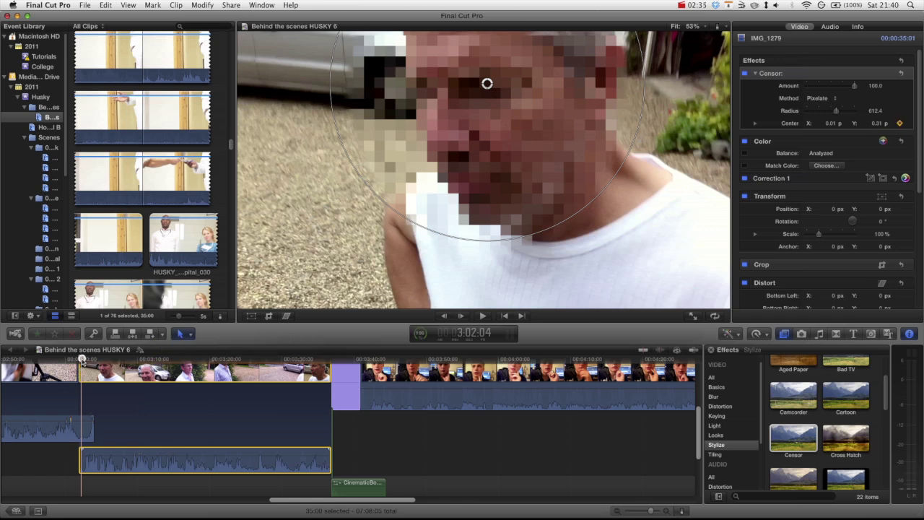
{"action": "left_click_drag", "start_coordinate": [83, 359], "coordinate": [84, 359]}
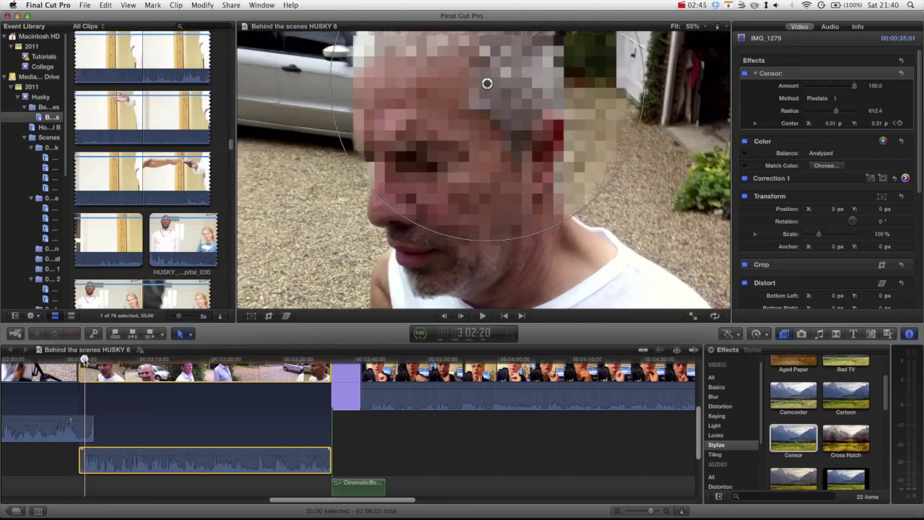
Add a second Center keyframe moving the circle down-left onto the face at -0.08/0.07, then scrub to check.
{"action": "left_click", "coordinate": [900, 124]}
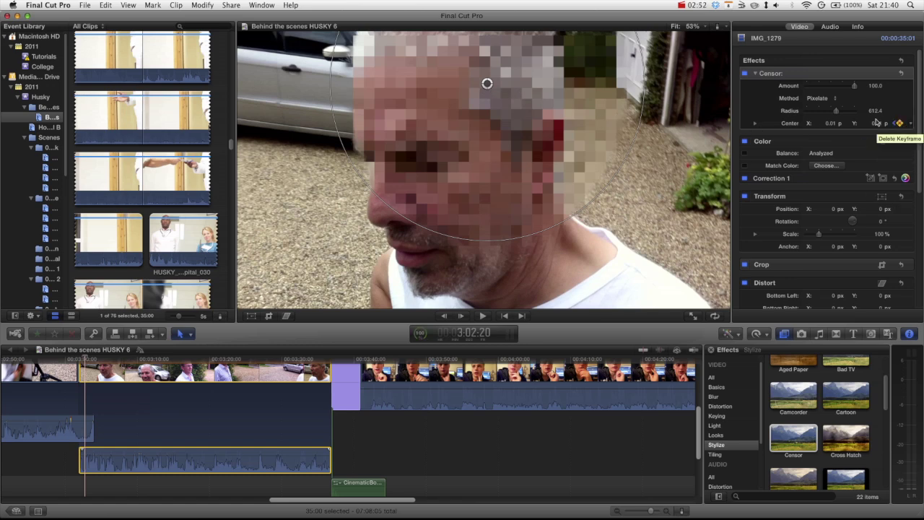
{"action": "left_click_drag", "start_coordinate": [487, 84], "coordinate": [460, 153]}
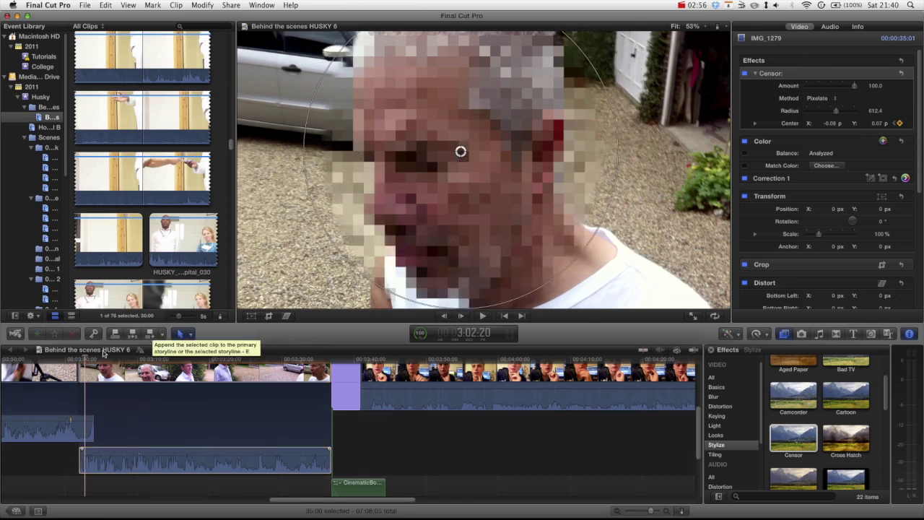
{"action": "left_click_drag", "start_coordinate": [85, 359], "coordinate": [118, 358]}
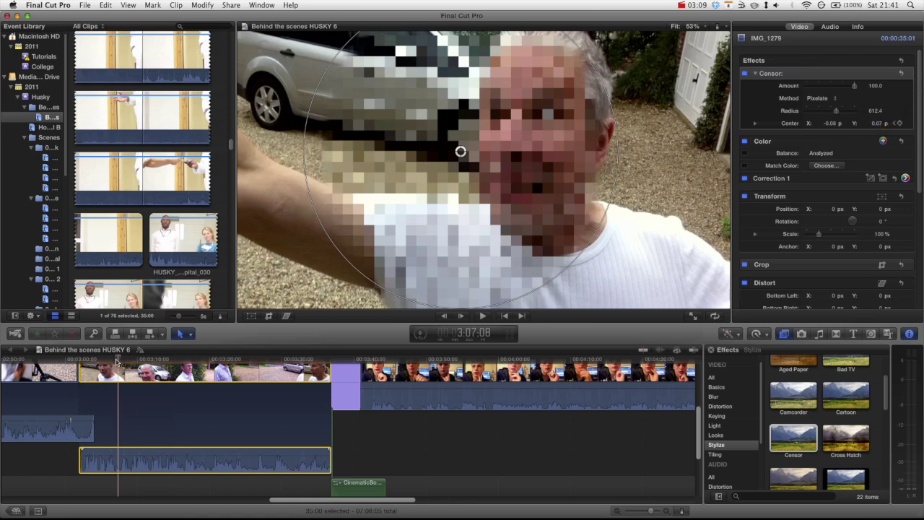
Keyframe the Censor radius, then at 3:08:14 shrink the circle to about 367.8 around the face.
{"action": "left_click_drag", "start_coordinate": [116, 359], "coordinate": [109, 359]}
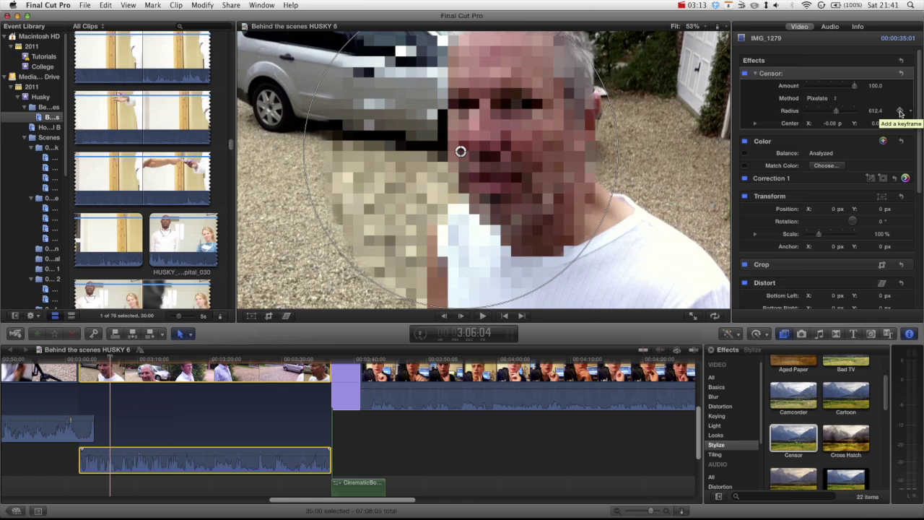
{"action": "left_click", "coordinate": [900, 111]}
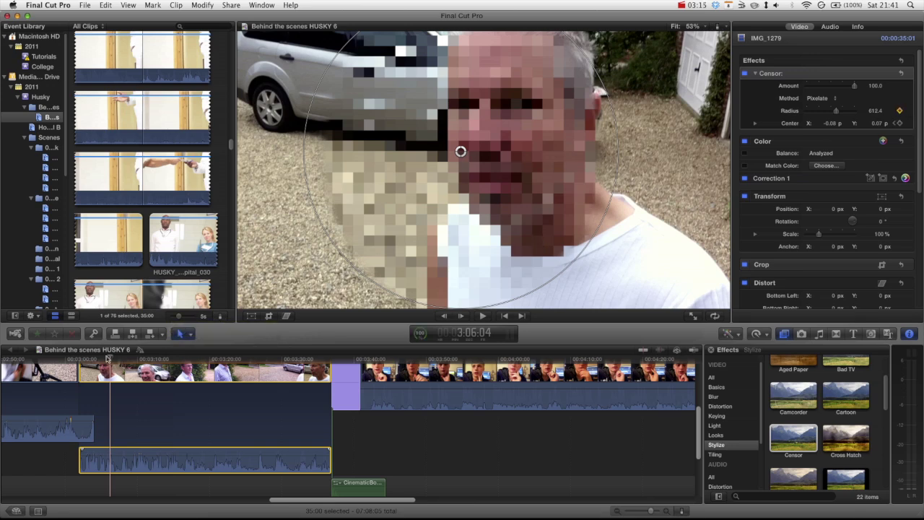
{"action": "left_click_drag", "start_coordinate": [110, 357], "coordinate": [127, 358]}
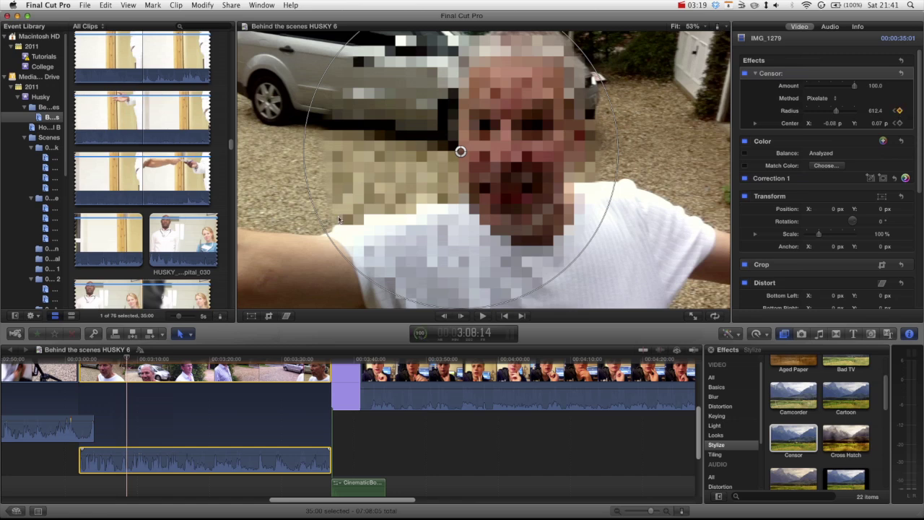
{"action": "left_click_drag", "start_coordinate": [319, 222], "coordinate": [322, 220]}
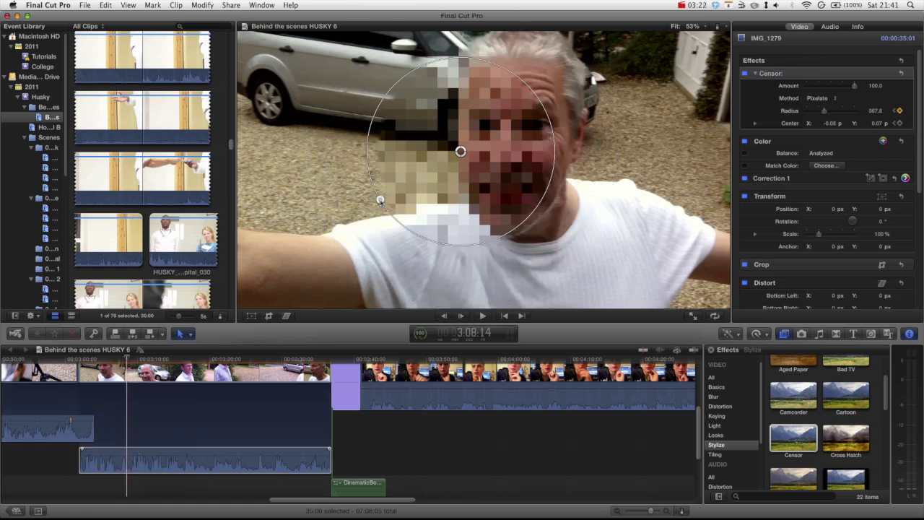
{"action": "left_click_drag", "start_coordinate": [380, 200], "coordinate": [384, 200]}
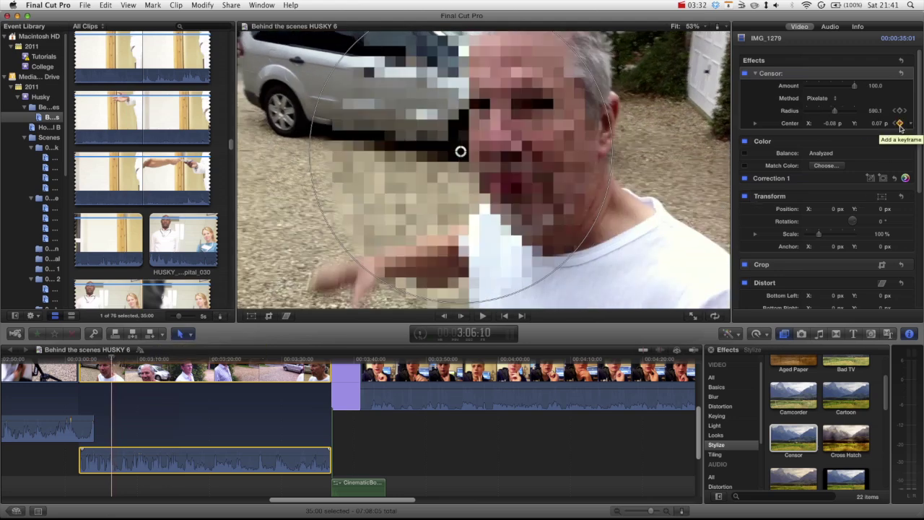
Add Center keyframes at a later frame, move the circle right onto the face, and play to check.
{"action": "left_click", "coordinate": [899, 123]}
{"action": "left_click", "coordinate": [128, 359]}
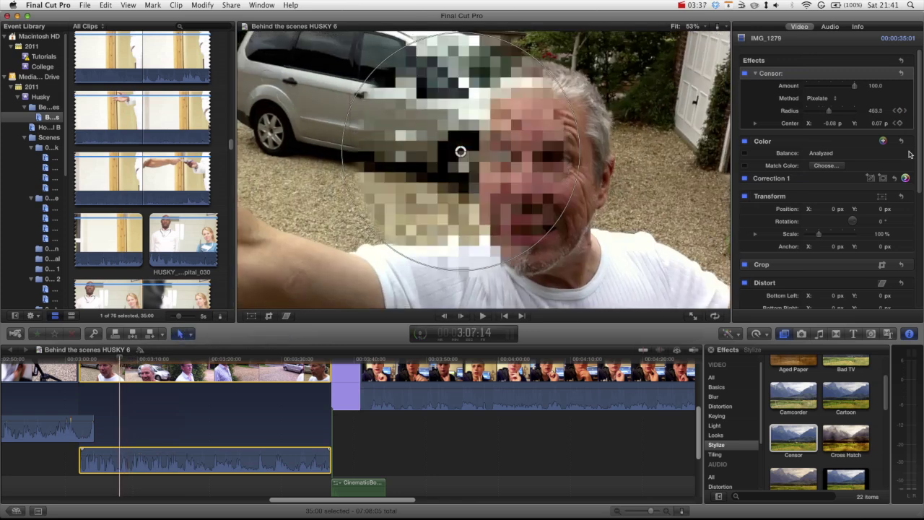
{"action": "left_click", "coordinate": [899, 123]}
{"action": "left_click_drag", "start_coordinate": [461, 152], "coordinate": [531, 169]}
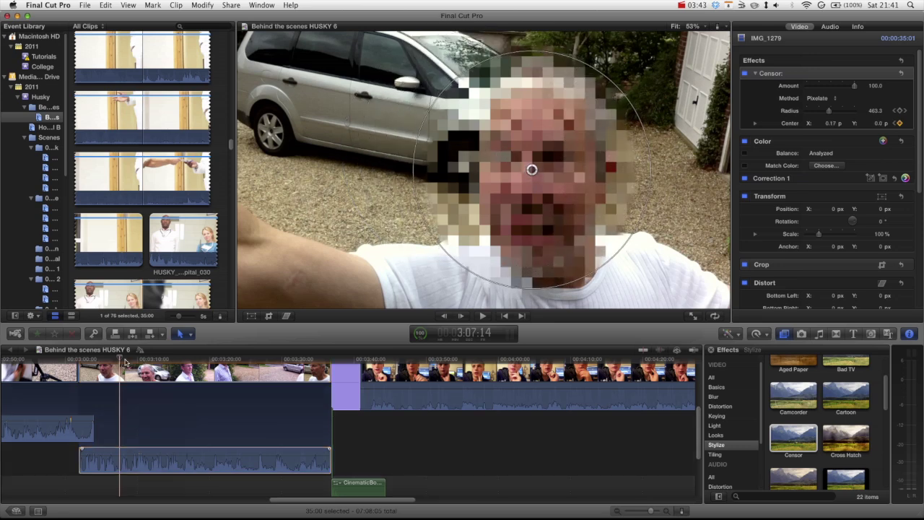
{"action": "left_click", "coordinate": [124, 362]}
{"action": "key", "text": "space"}
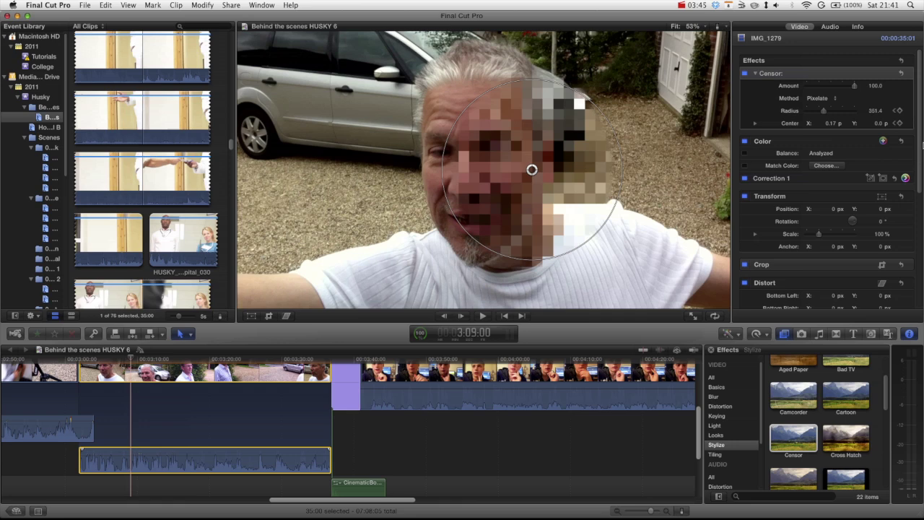
Keyframe the centre again to recentre the circle on the face, then play to watch it.
{"action": "left_click", "coordinate": [900, 124]}
{"action": "left_click_drag", "start_coordinate": [531, 174], "coordinate": [480, 169]}
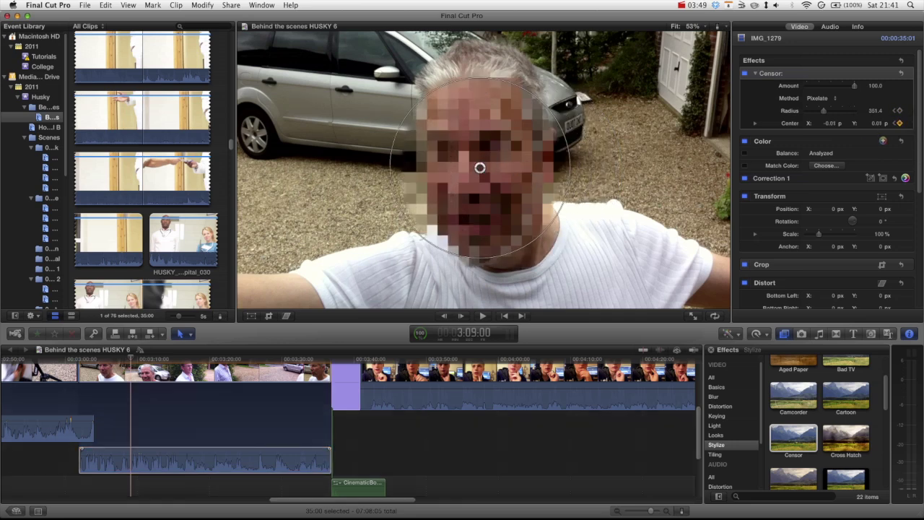
{"action": "left_click", "coordinate": [136, 359]}
{"action": "key", "text": "space"}
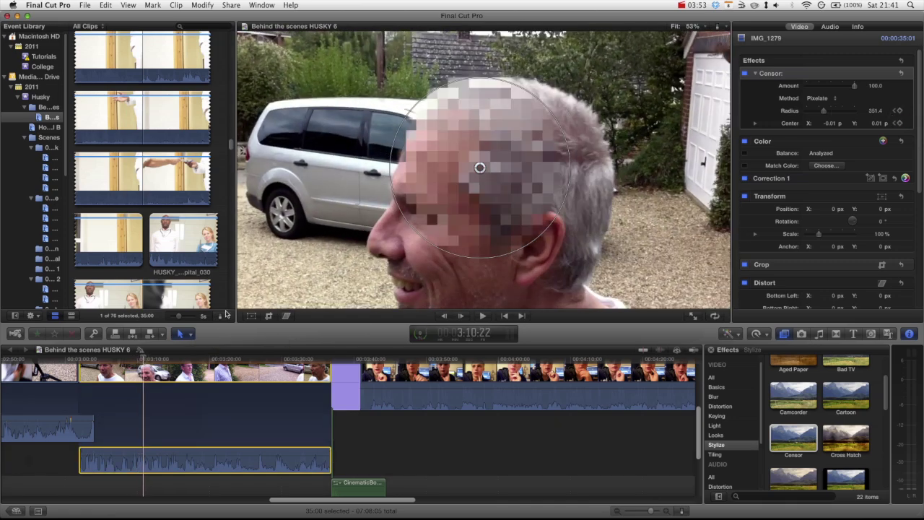
Add a Radius keyframe, then enlarge the circle and move it from the car onto the face later on.
{"action": "left_click", "coordinate": [134, 359]}
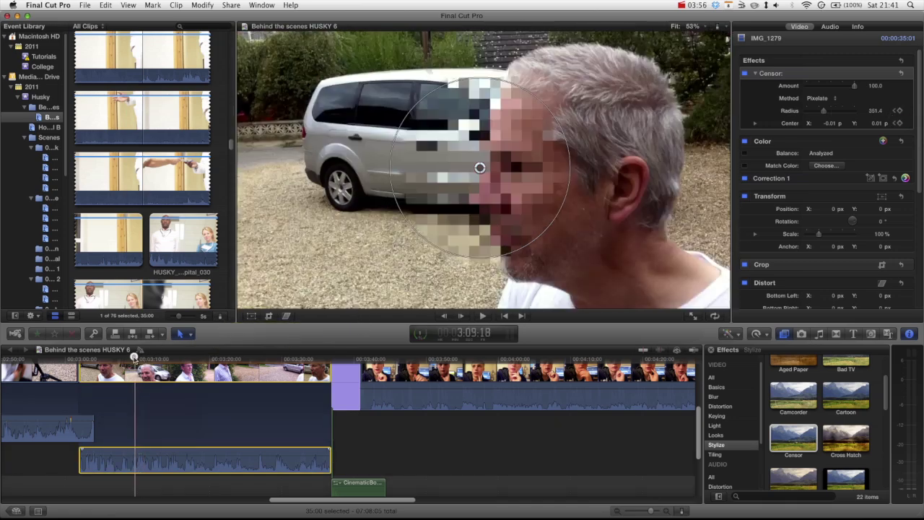
{"action": "left_click", "coordinate": [898, 111]}
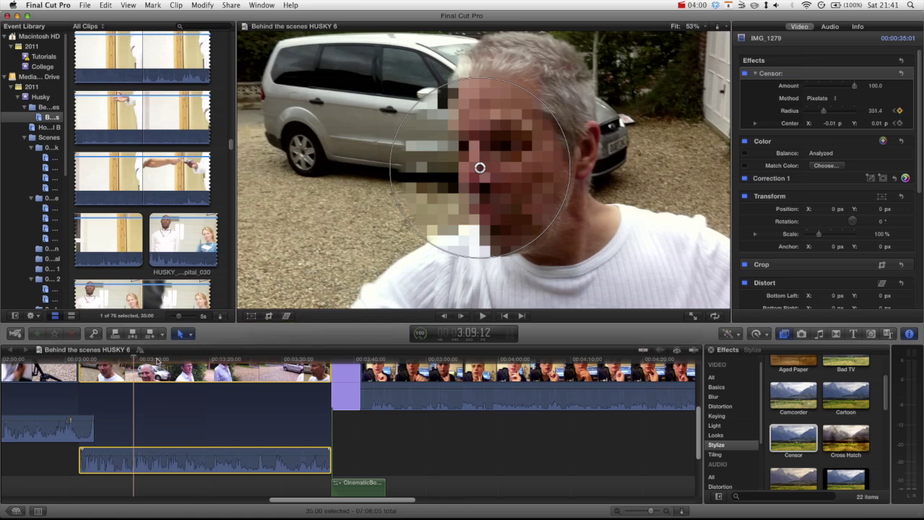
{"action": "left_click", "coordinate": [158, 358]}
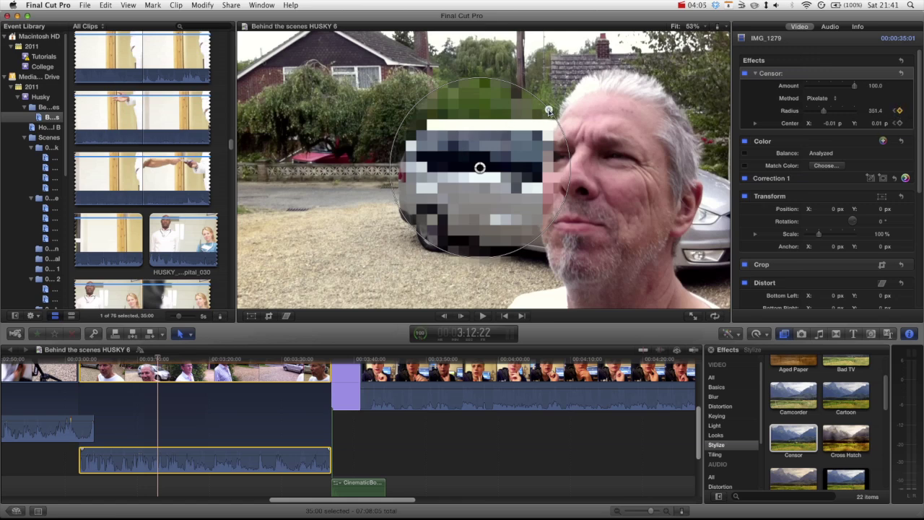
{"action": "left_click_drag", "start_coordinate": [549, 110], "coordinate": [585, 101]}
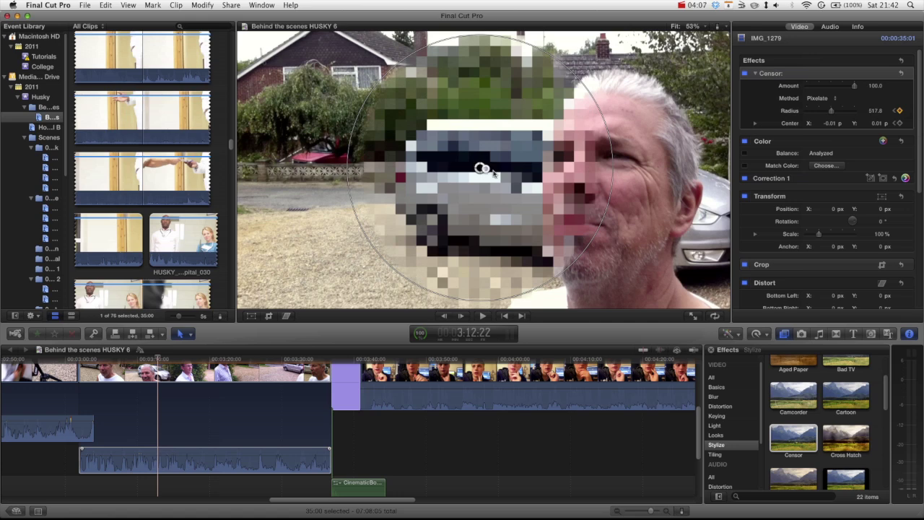
{"action": "left_click_drag", "start_coordinate": [479, 166], "coordinate": [604, 180]}
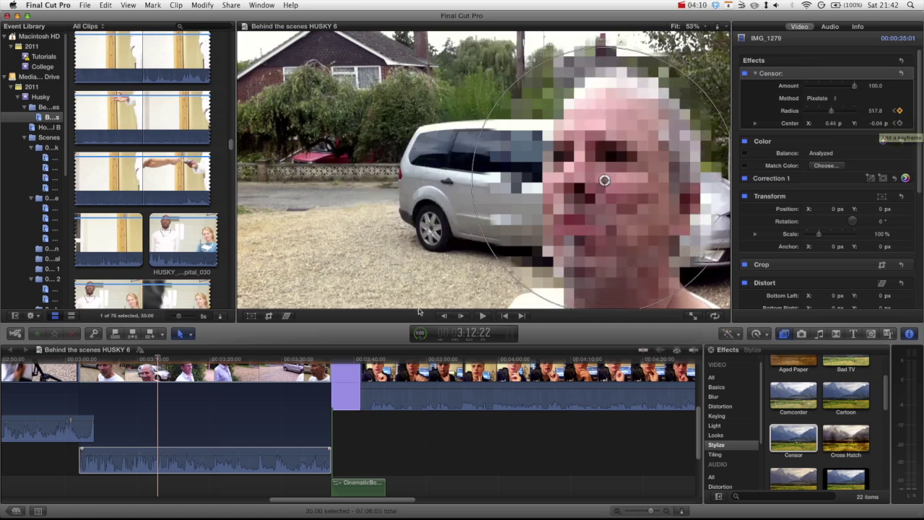
{"action": "left_click", "coordinate": [900, 123]}
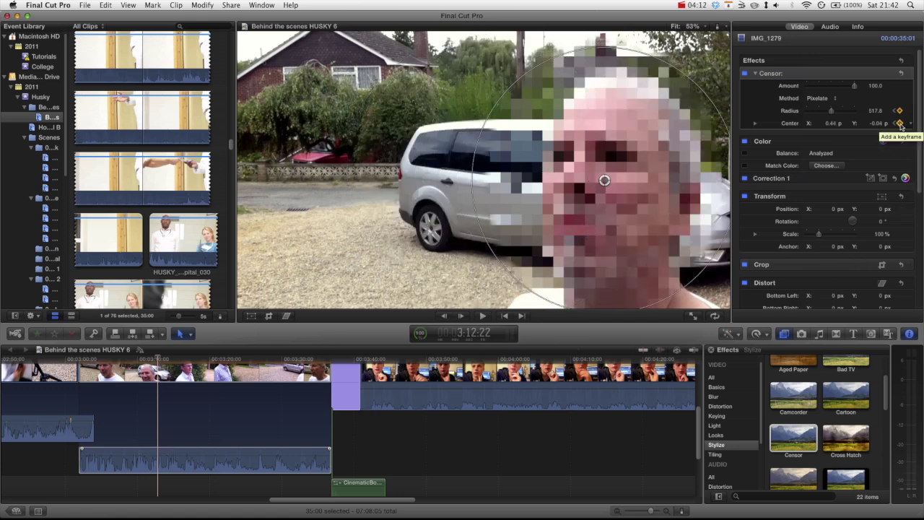
{"action": "left_click", "coordinate": [900, 123]}
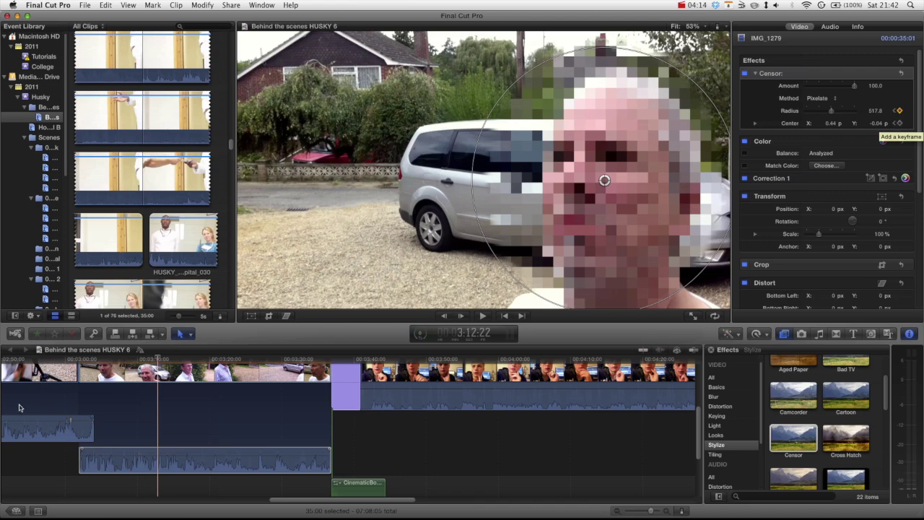
At two earlier frames, keyframe the centre and move the circle from the ear and shirt onto the face.
{"action": "left_click_drag", "start_coordinate": [157, 359], "coordinate": [145, 357]}
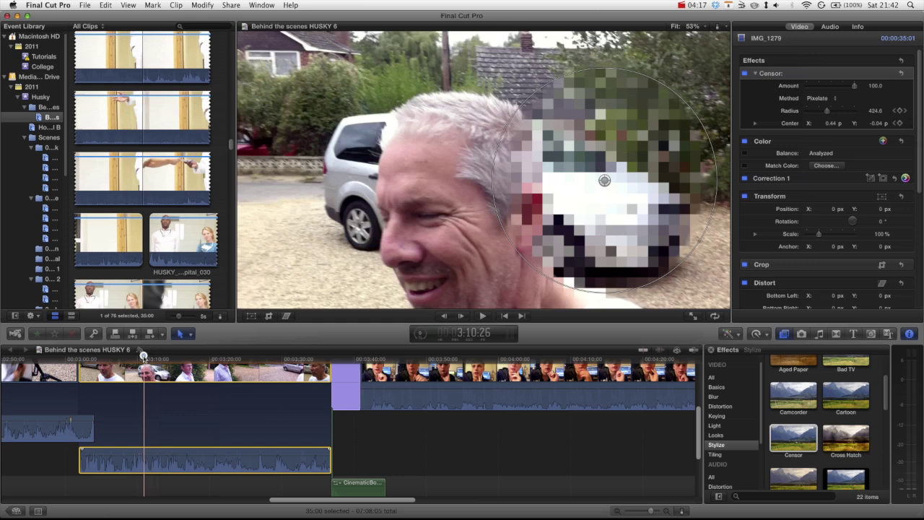
{"action": "left_click", "coordinate": [900, 123]}
{"action": "left_click_drag", "start_coordinate": [608, 186], "coordinate": [446, 227]}
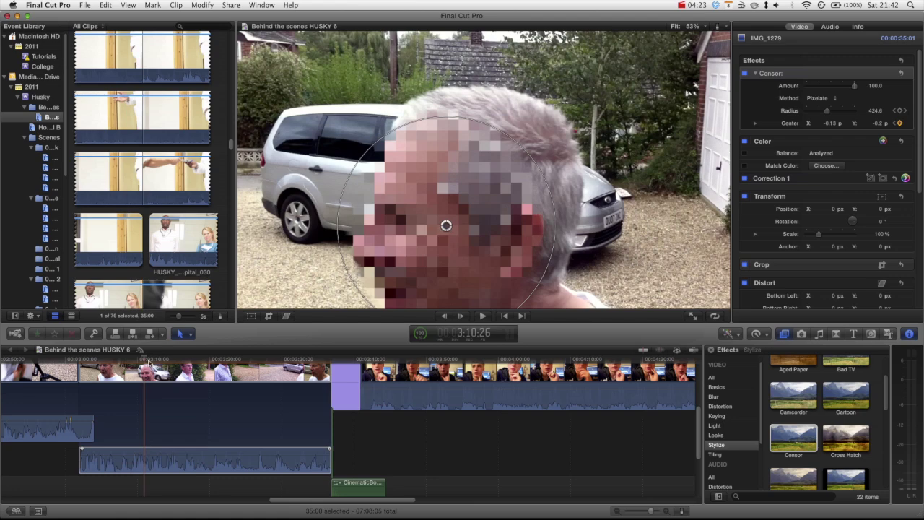
{"action": "left_click_drag", "start_coordinate": [142, 359], "coordinate": [127, 359]}
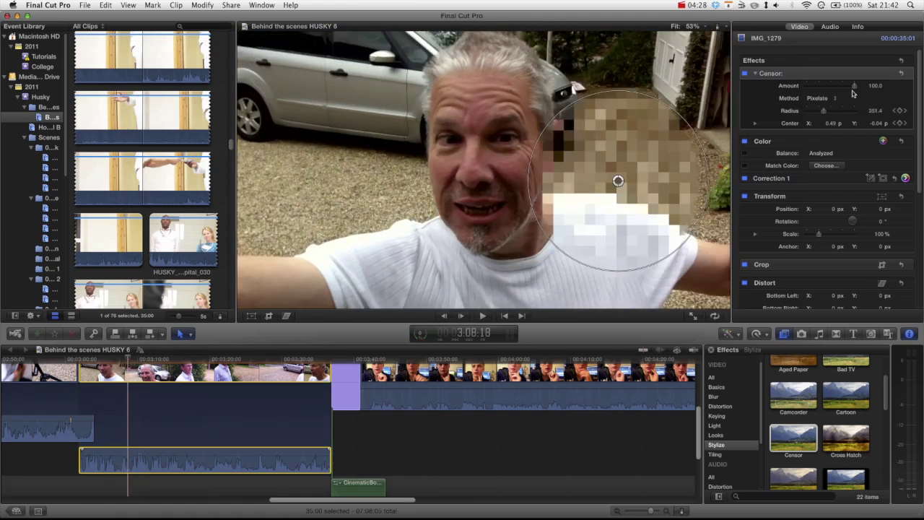
{"action": "left_click", "coordinate": [899, 122]}
{"action": "left_click_drag", "start_coordinate": [618, 180], "coordinate": [491, 156]}
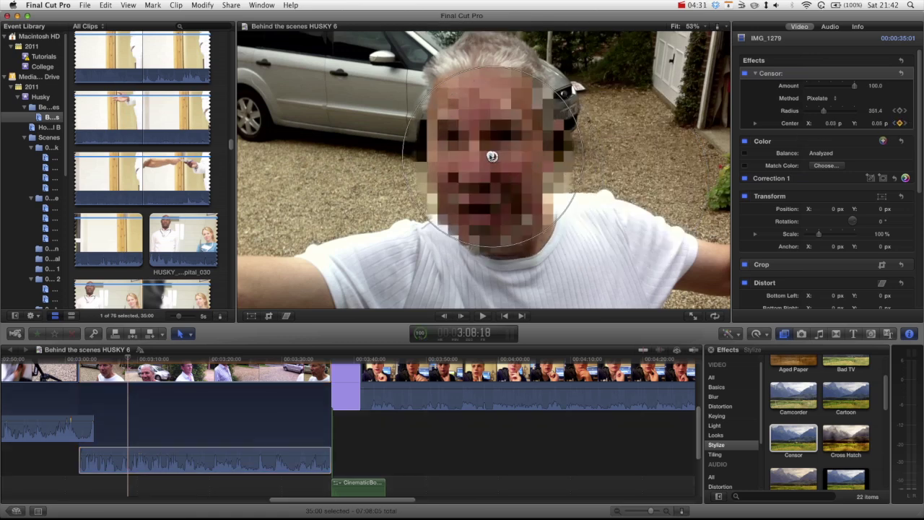
Stepping back through two earlier frames, keyframe the centre and shift the circle left and up onto the face.
{"action": "left_click_drag", "start_coordinate": [124, 359], "coordinate": [121, 359]}
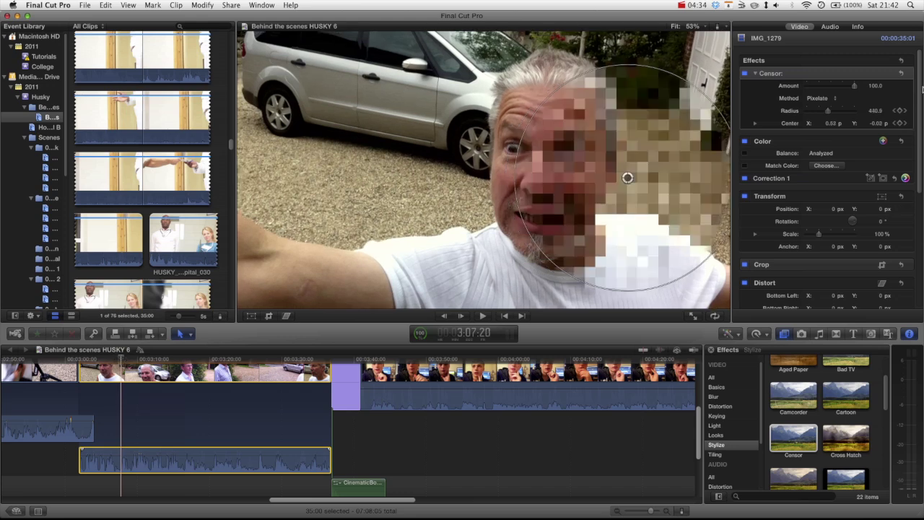
{"action": "left_click", "coordinate": [900, 123]}
{"action": "left_click_drag", "start_coordinate": [628, 178], "coordinate": [540, 173]}
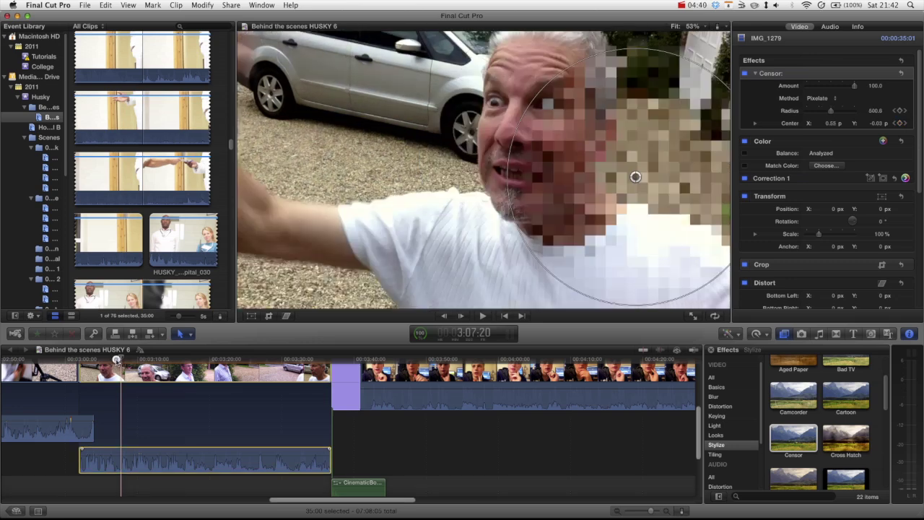
{"action": "left_click_drag", "start_coordinate": [117, 359], "coordinate": [115, 358]}
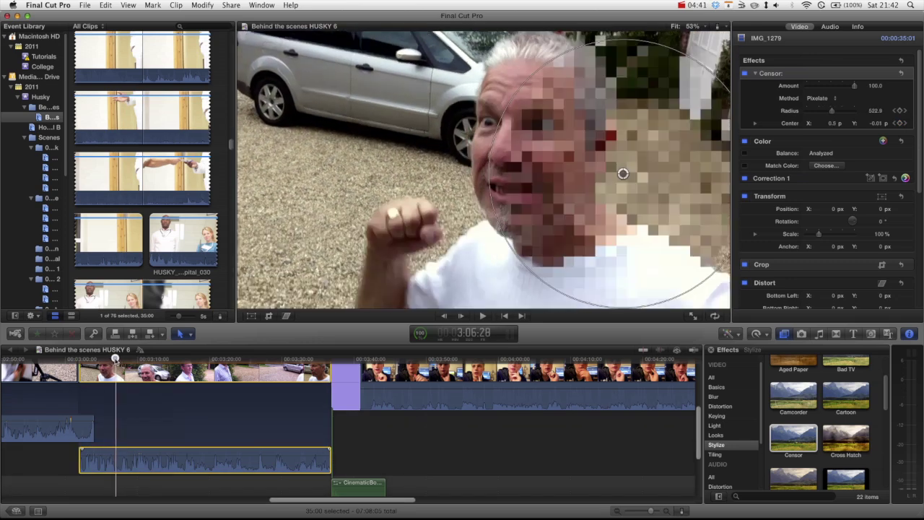
{"action": "left_click", "coordinate": [900, 123]}
{"action": "left_click_drag", "start_coordinate": [622, 173], "coordinate": [559, 164]}
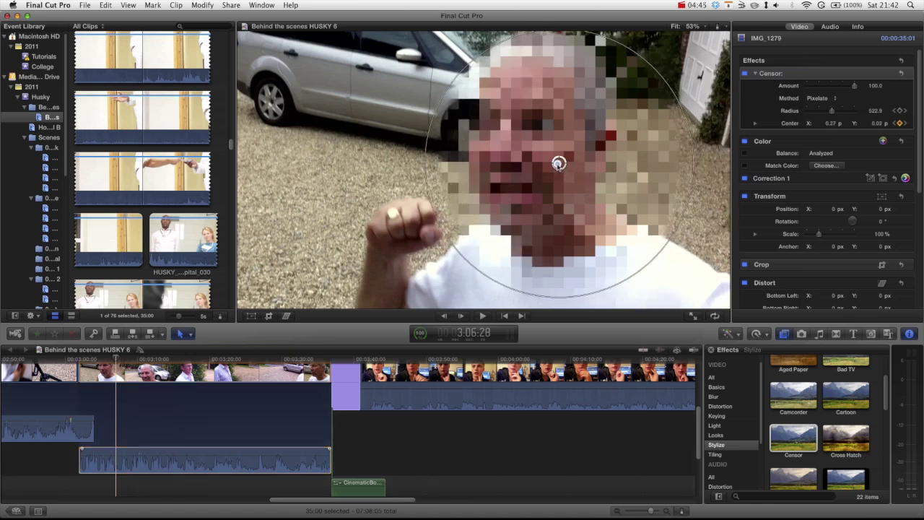
{"action": "left_click_drag", "start_coordinate": [559, 163], "coordinate": [583, 162]}
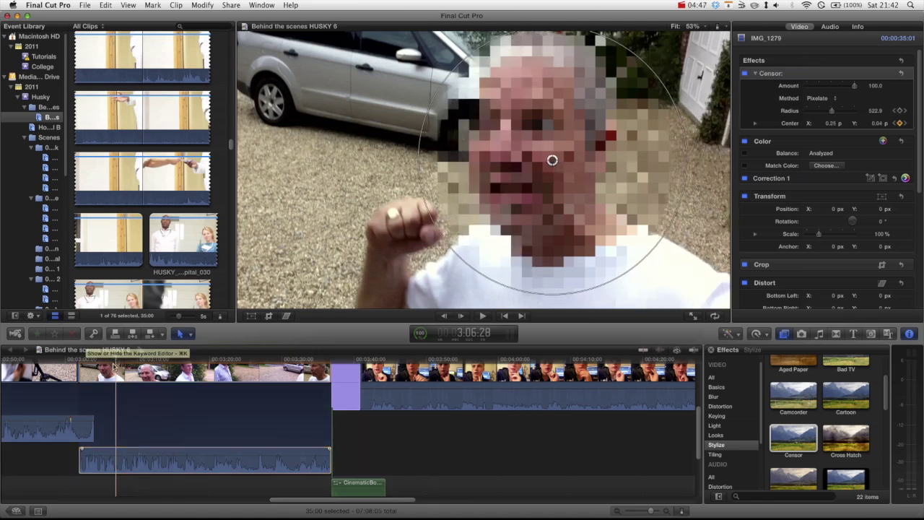
Play backwards, keyframe and recentre the circle on the face, then move the playhead to a later frame.
{"action": "key", "text": "j"}
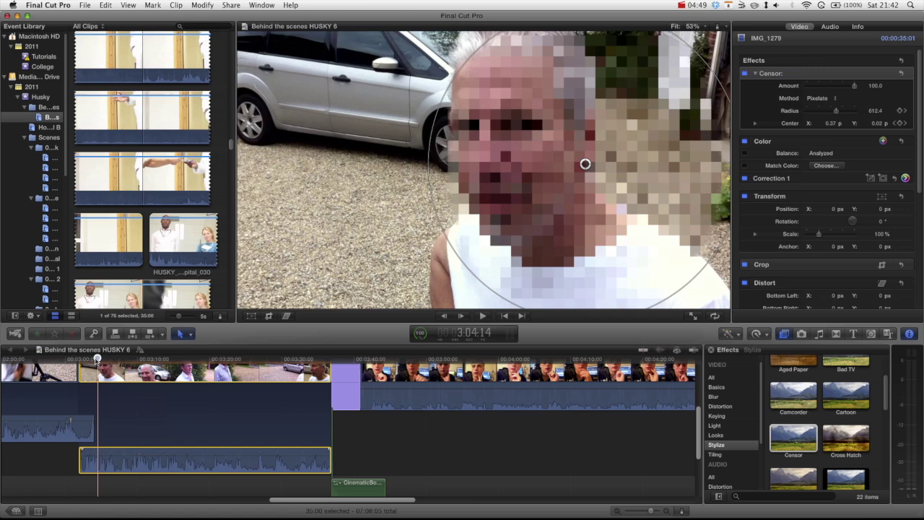
{"action": "left_click", "coordinate": [900, 123]}
{"action": "left_click_drag", "start_coordinate": [584, 164], "coordinate": [509, 151]}
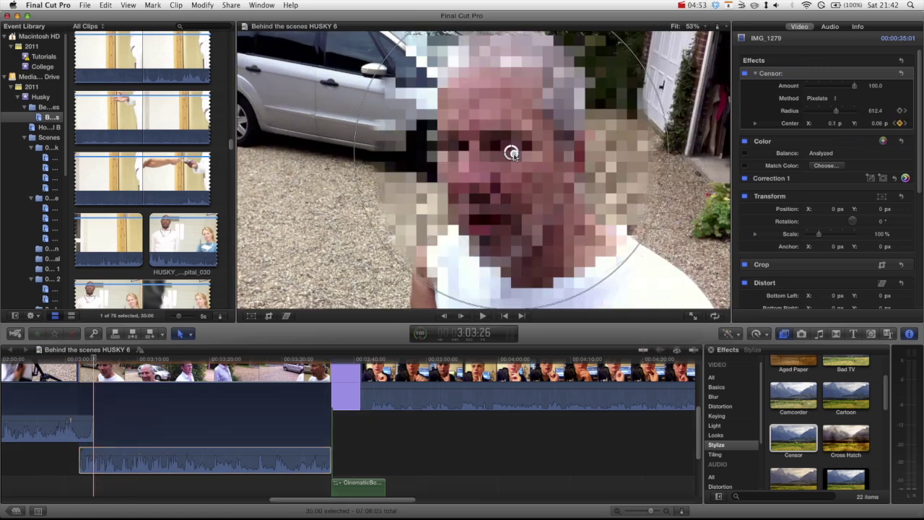
{"action": "left_click", "coordinate": [94, 460]}
{"action": "key", "text": "j"}
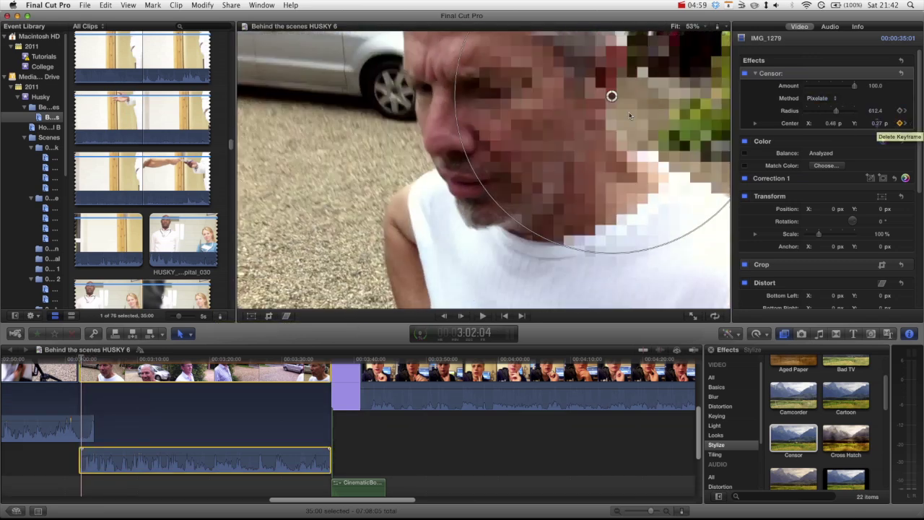
{"action": "left_click_drag", "start_coordinate": [611, 96], "coordinate": [531, 94]}
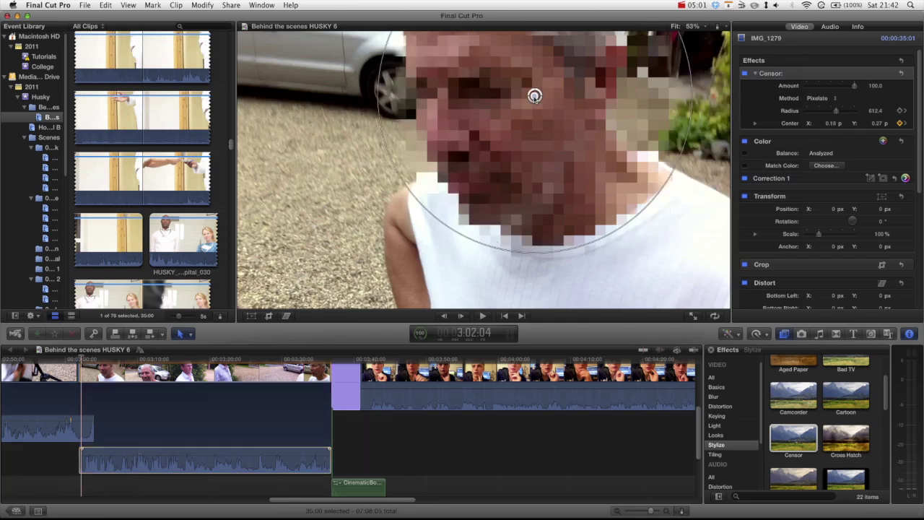
{"action": "left_click_drag", "start_coordinate": [83, 358], "coordinate": [140, 358]}
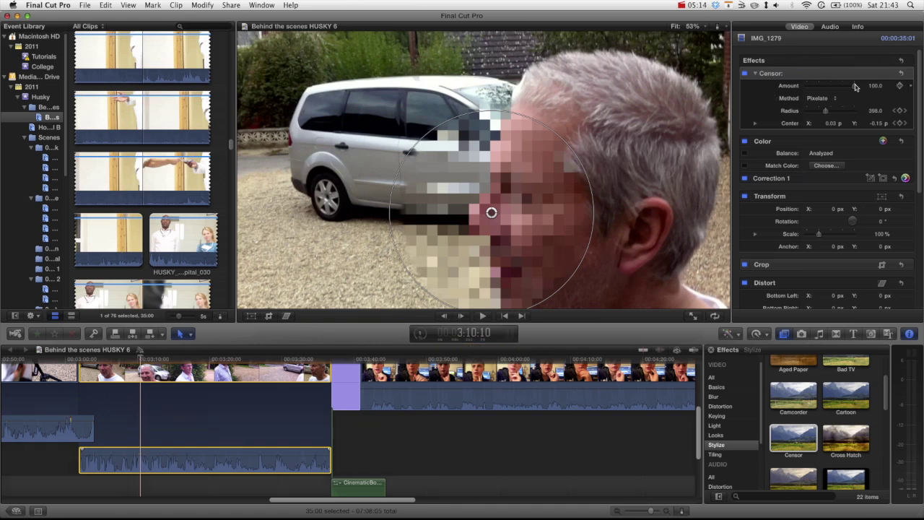
Drag the Censor Amount from 100 down to 27.5, then deselect the clip in the timeline.
{"action": "left_click_drag", "start_coordinate": [856, 87], "coordinate": [820, 86]}
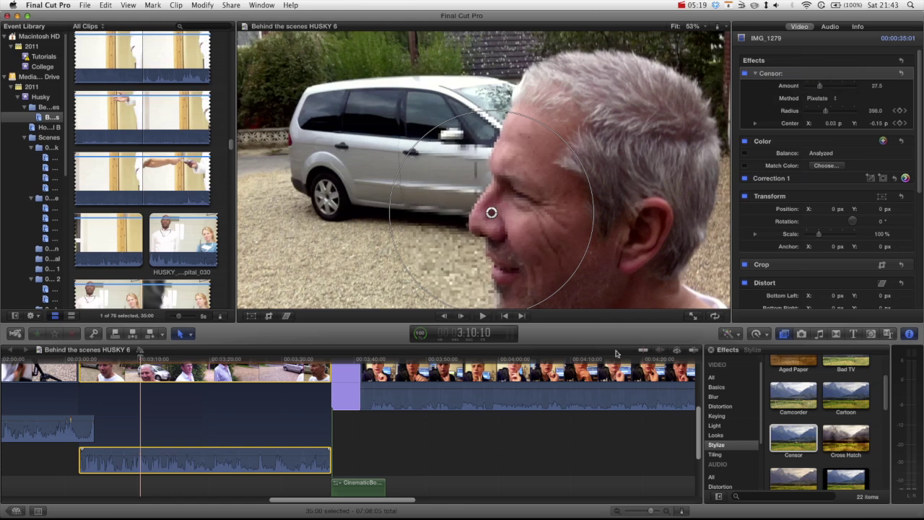
{"action": "left_click", "coordinate": [722, 444]}
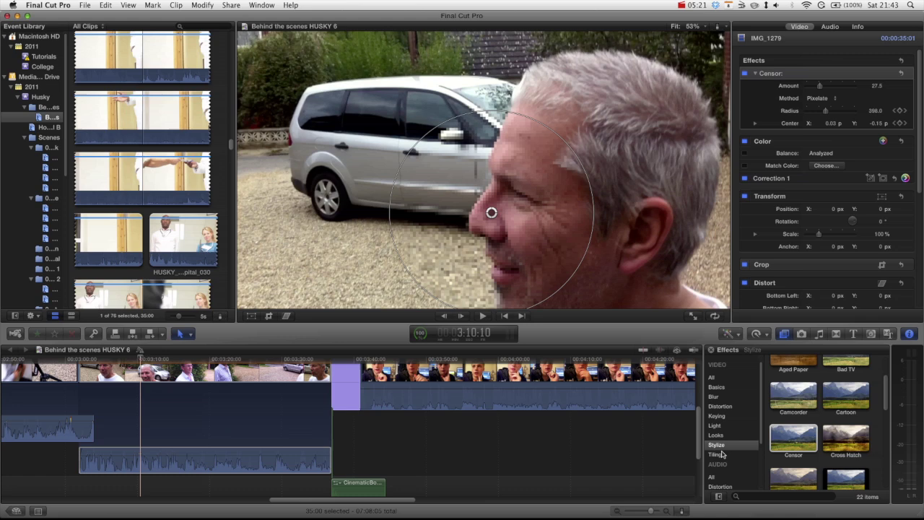
Browse the Looks category in the Effects browser.
{"action": "left_click", "coordinate": [715, 434]}
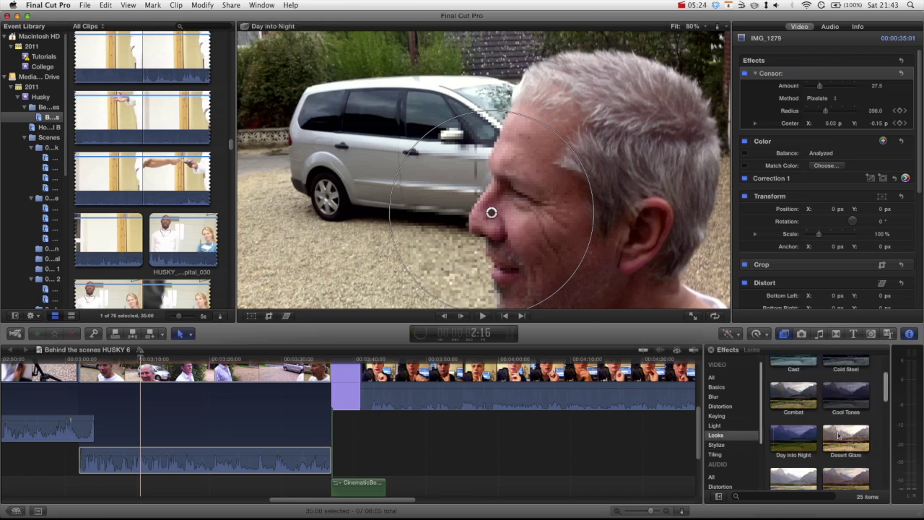
{"action": "scroll", "coordinate": [830, 426], "scroll_direction": "down", "scroll_amount": 5}
{"action": "scroll", "coordinate": [861, 424], "scroll_direction": "down", "scroll_amount": 3}
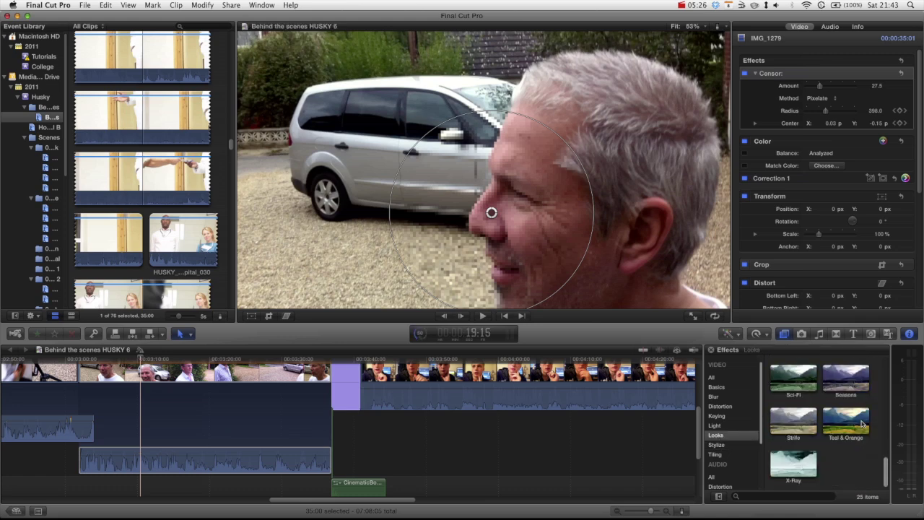
{"action": "scroll", "coordinate": [861, 423], "scroll_direction": "up", "scroll_amount": 4}
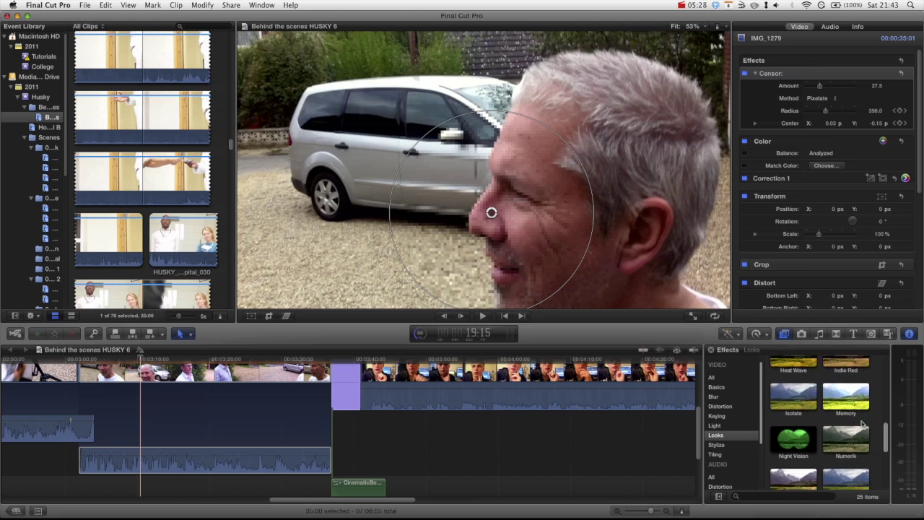
{"action": "scroll", "coordinate": [861, 424], "scroll_direction": "up", "scroll_amount": 3}
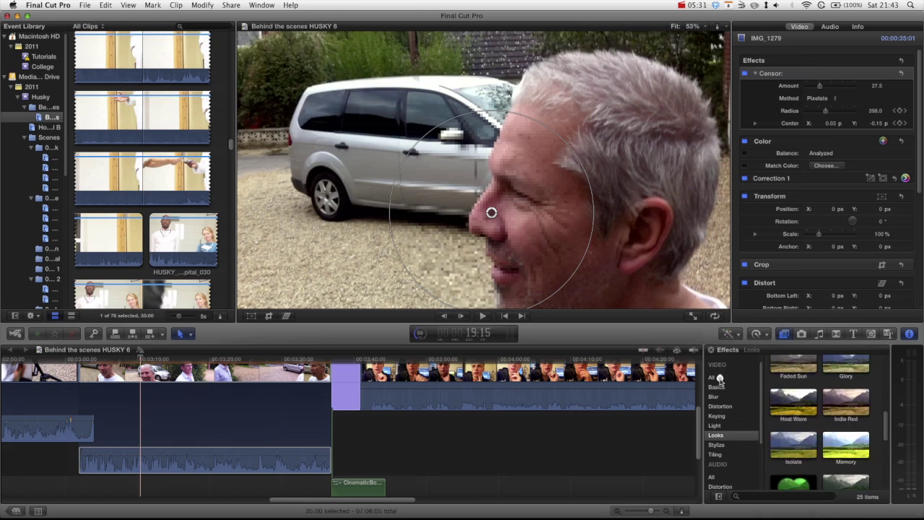
Search all effects for 'pix' to list only Pixellate, then scrub back to an earlier frame.
{"action": "left_click", "coordinate": [726, 377]}
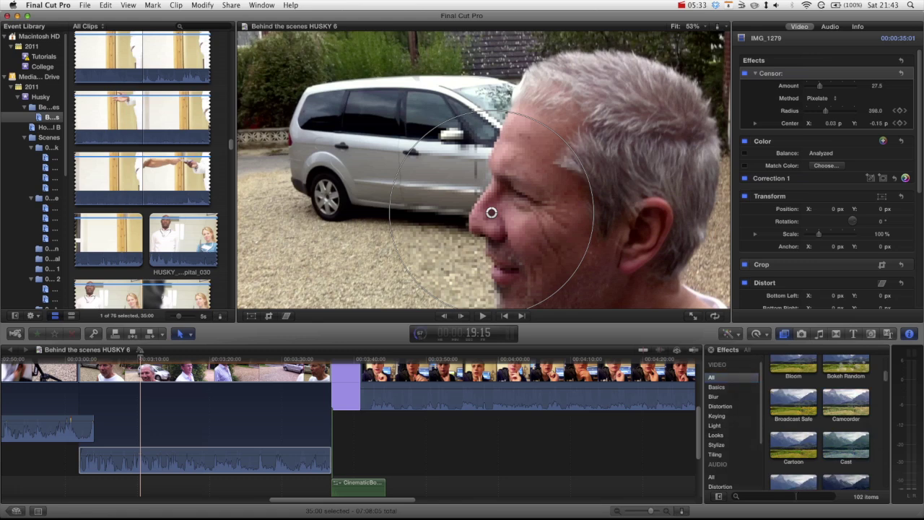
{"action": "left_click", "coordinate": [742, 496]}
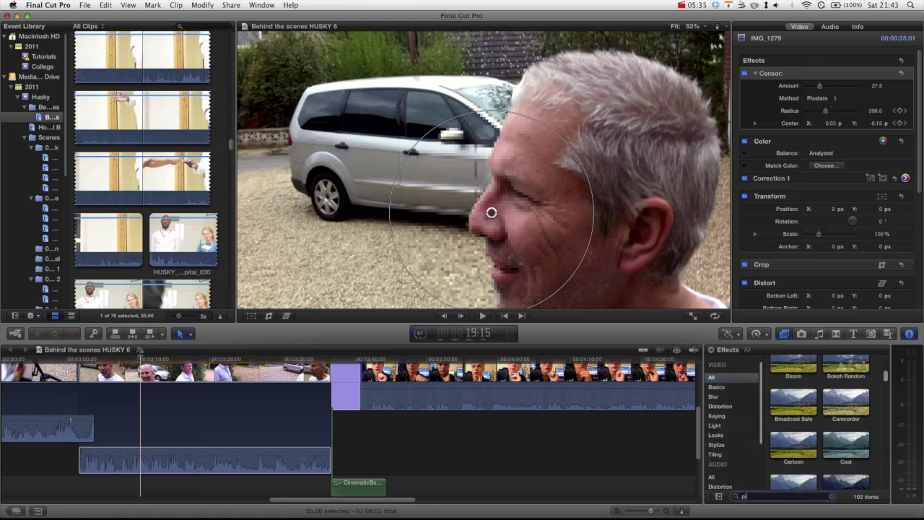
{"action": "type", "text": "pix"}
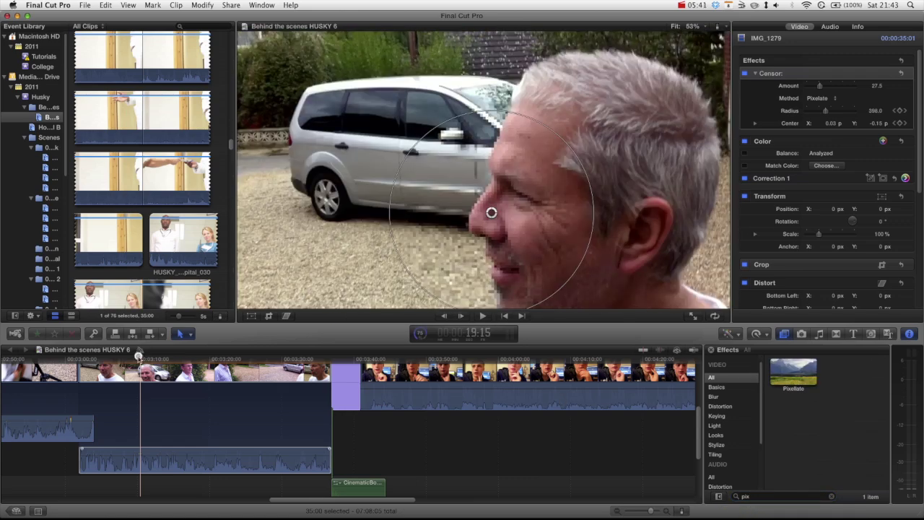
{"action": "left_click_drag", "start_coordinate": [138, 356], "coordinate": [125, 359]}
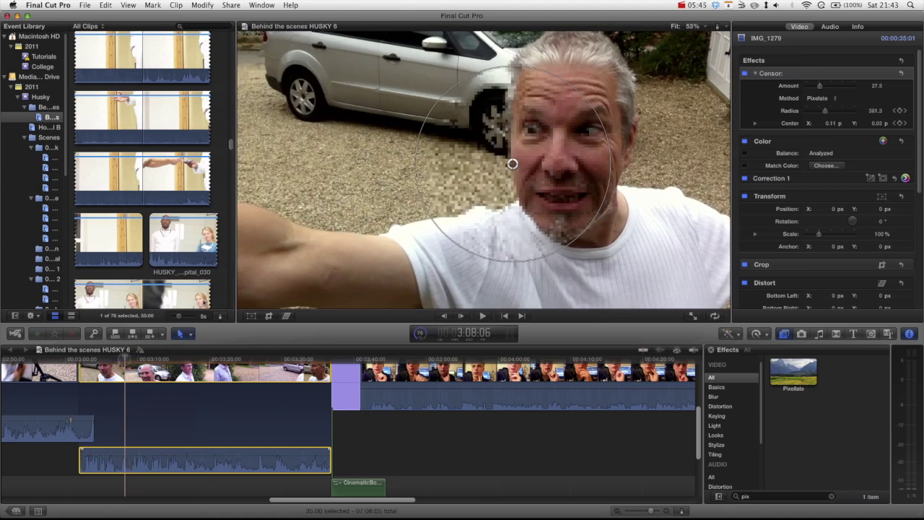
Add a Censor Center keyframe at the current playhead frame.
{"action": "left_click", "coordinate": [899, 123]}
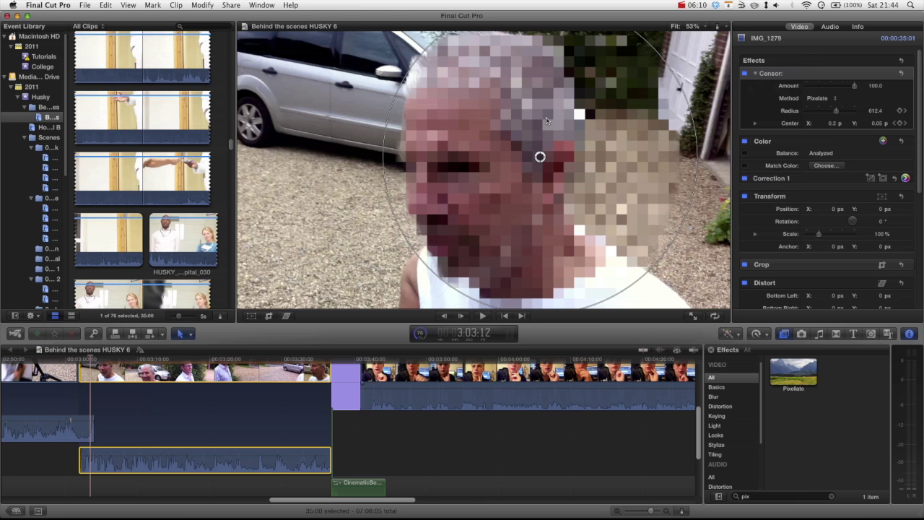
Try Blur and Darken, nudging the centre left each time, then settle on Pixelate centred at 0.12/0.03.
{"action": "left_click", "coordinate": [811, 98]}
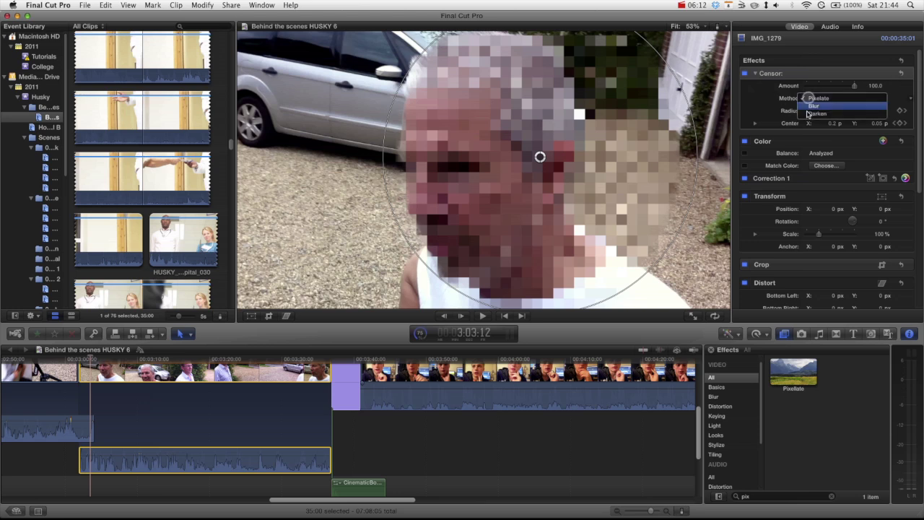
{"action": "left_click", "coordinate": [811, 108]}
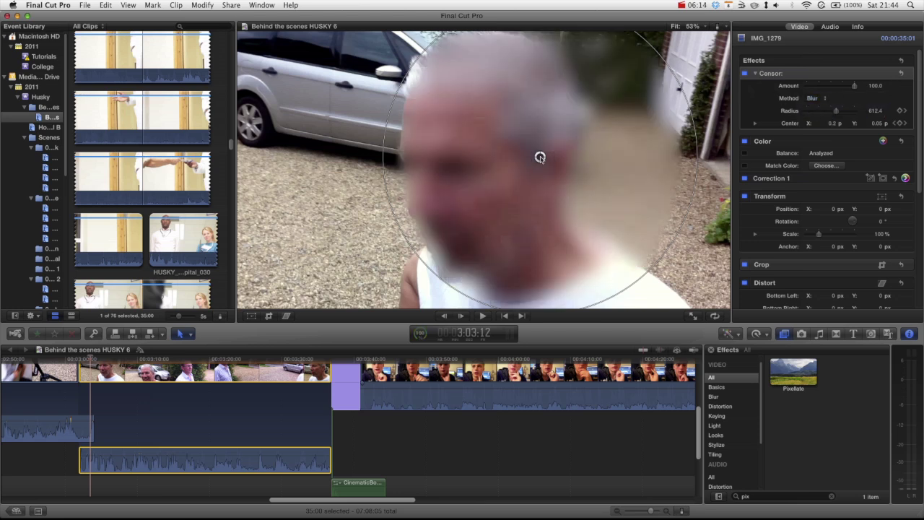
{"action": "left_click_drag", "start_coordinate": [539, 157], "coordinate": [522, 161]}
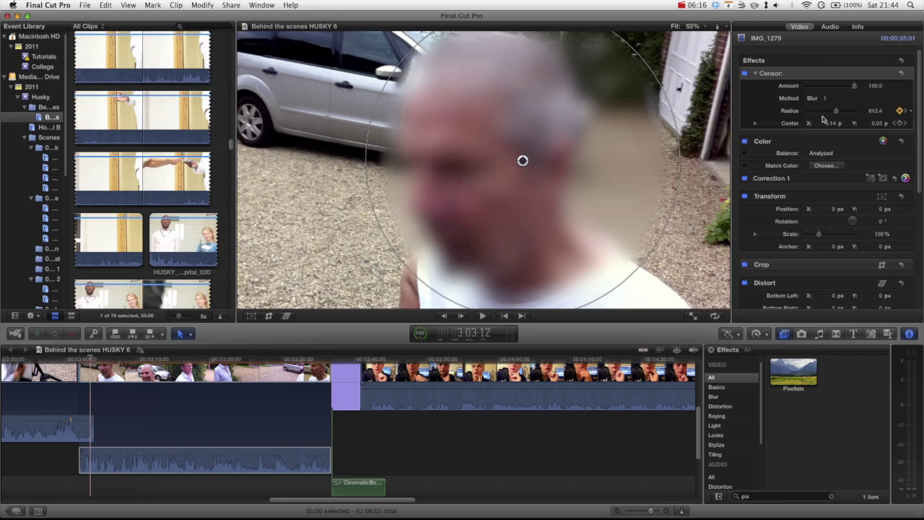
{"action": "left_click", "coordinate": [824, 101]}
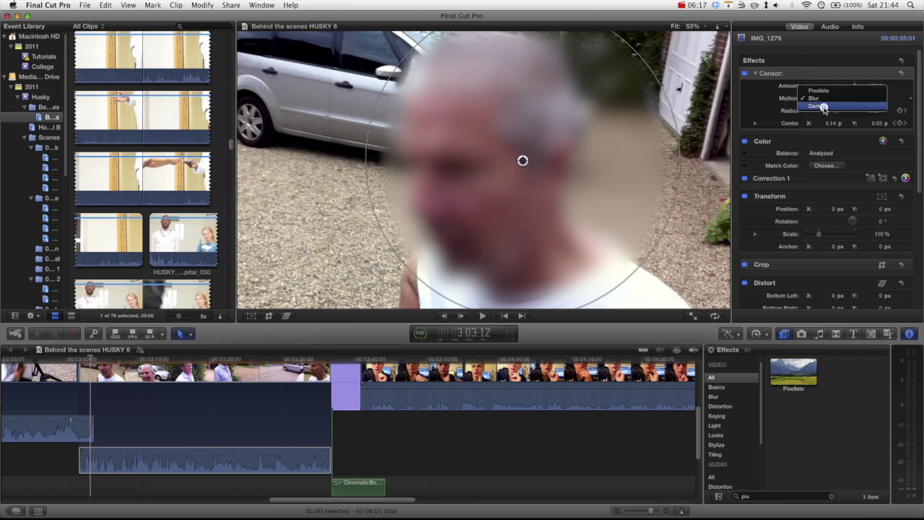
{"action": "left_click", "coordinate": [823, 107]}
{"action": "left_click_drag", "start_coordinate": [522, 161], "coordinate": [516, 161]}
{"action": "left_click", "coordinate": [813, 97]}
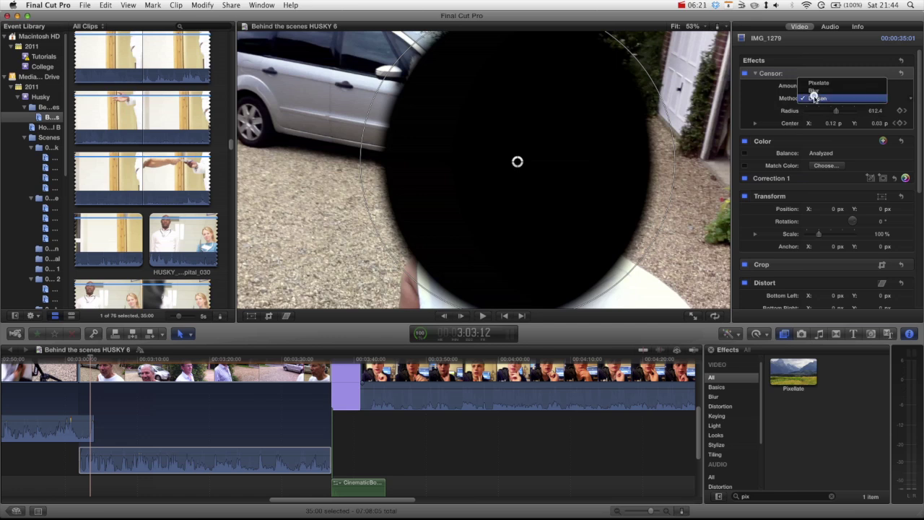
{"action": "left_click", "coordinate": [816, 86]}
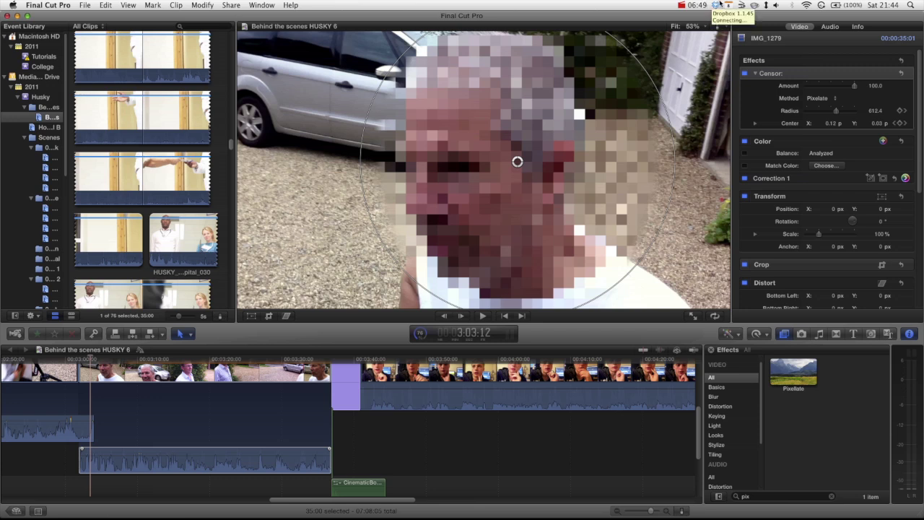
{"action": "left_click", "coordinate": [683, 5]}
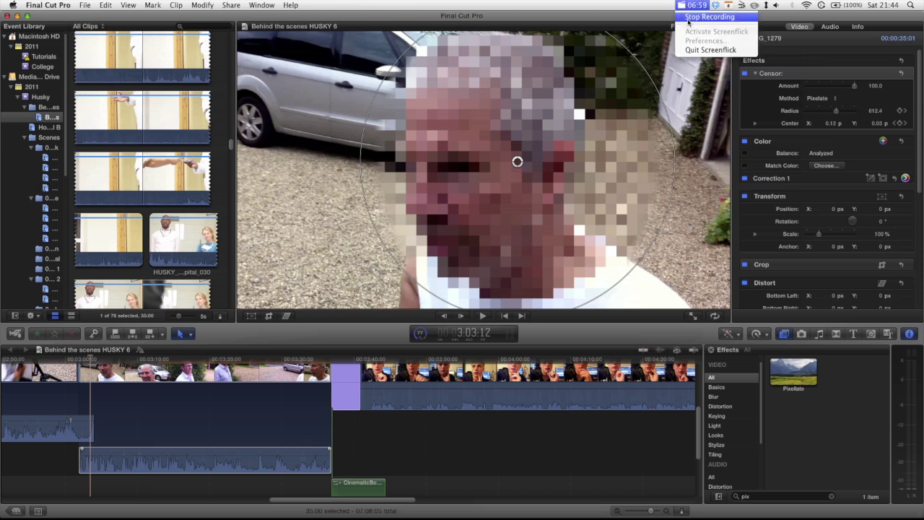